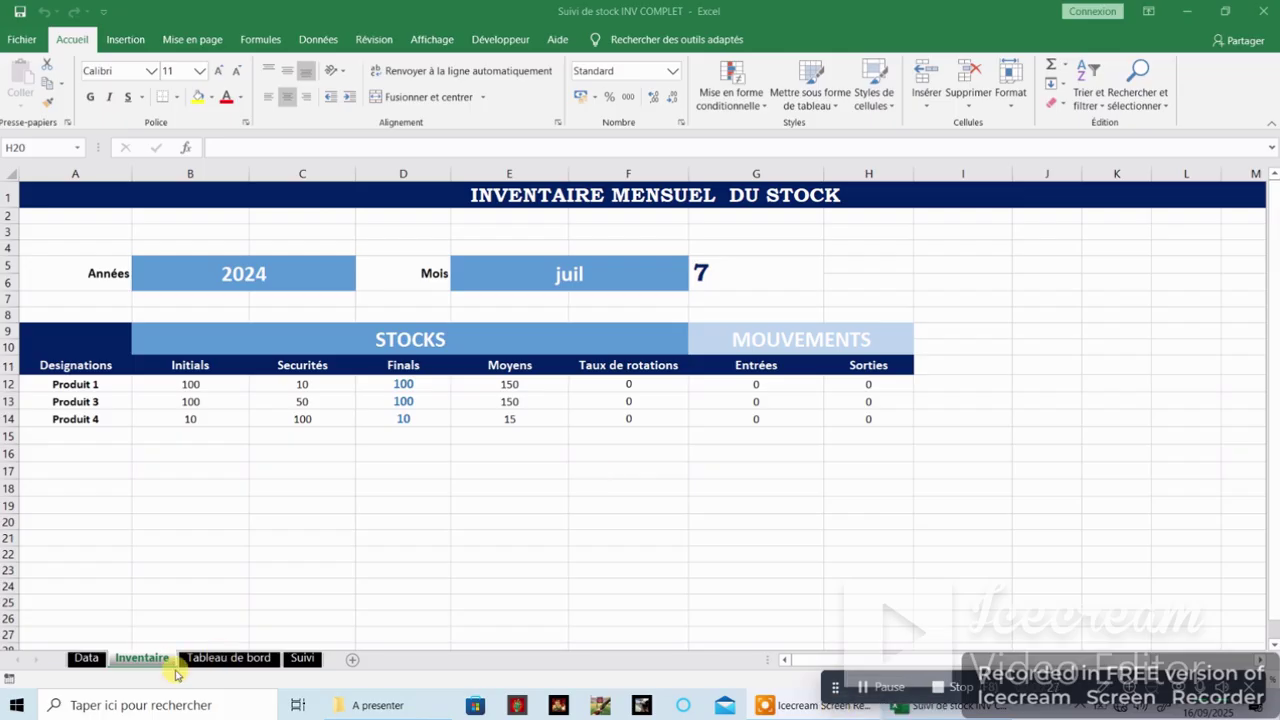
# Step: Look over the Suivi, Inventaire and Tableau de bord sheets and filter the dashboard to Produit 3
pyautogui.click(305, 658)
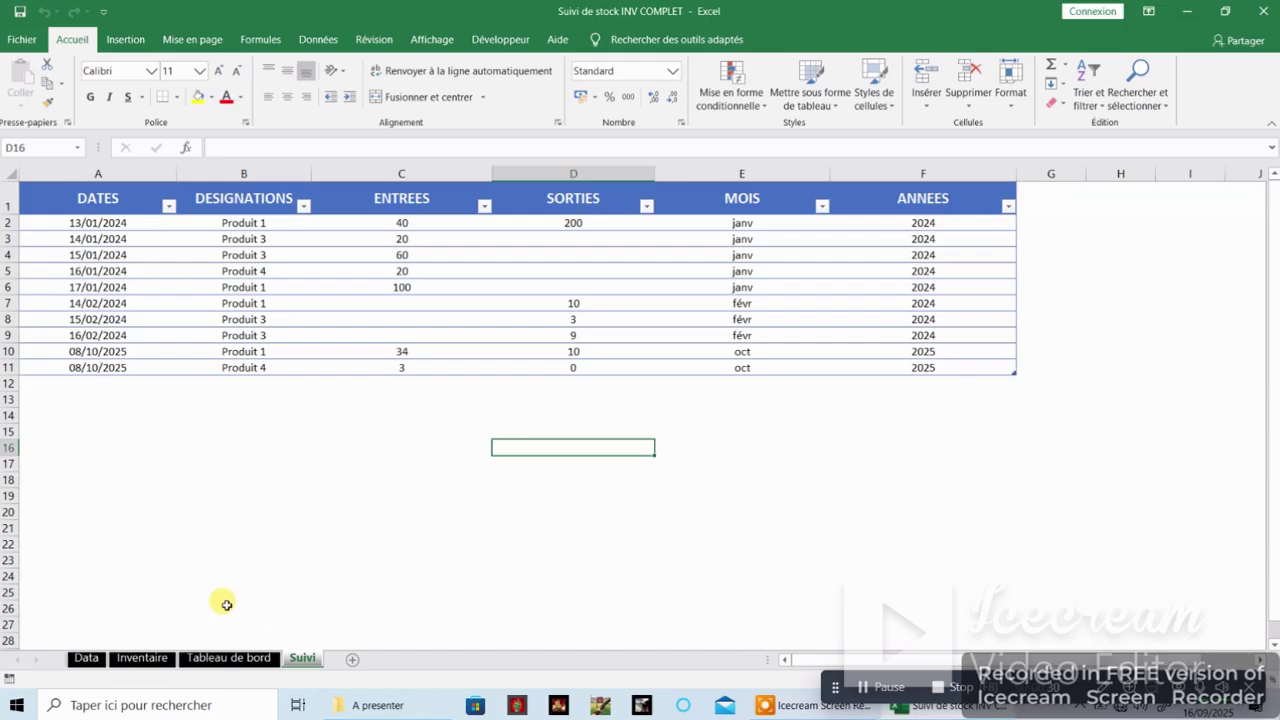
pyautogui.click(143, 658)
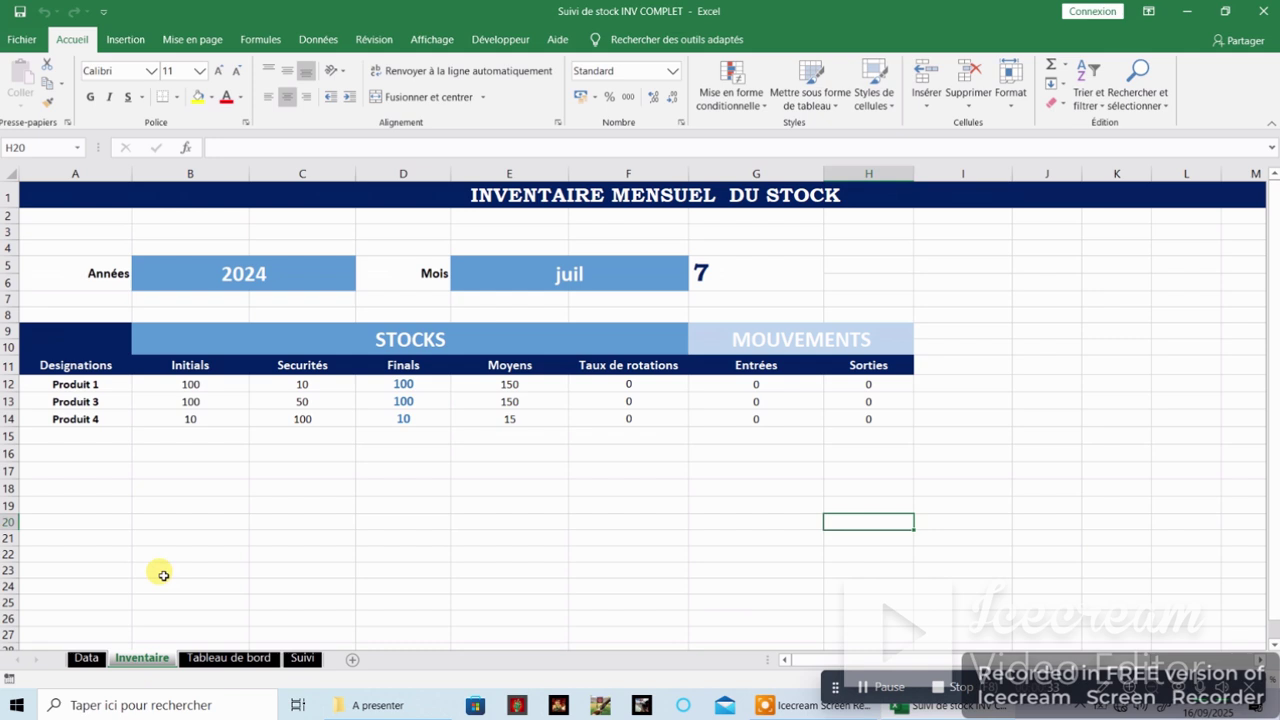
pyautogui.click(230, 658)
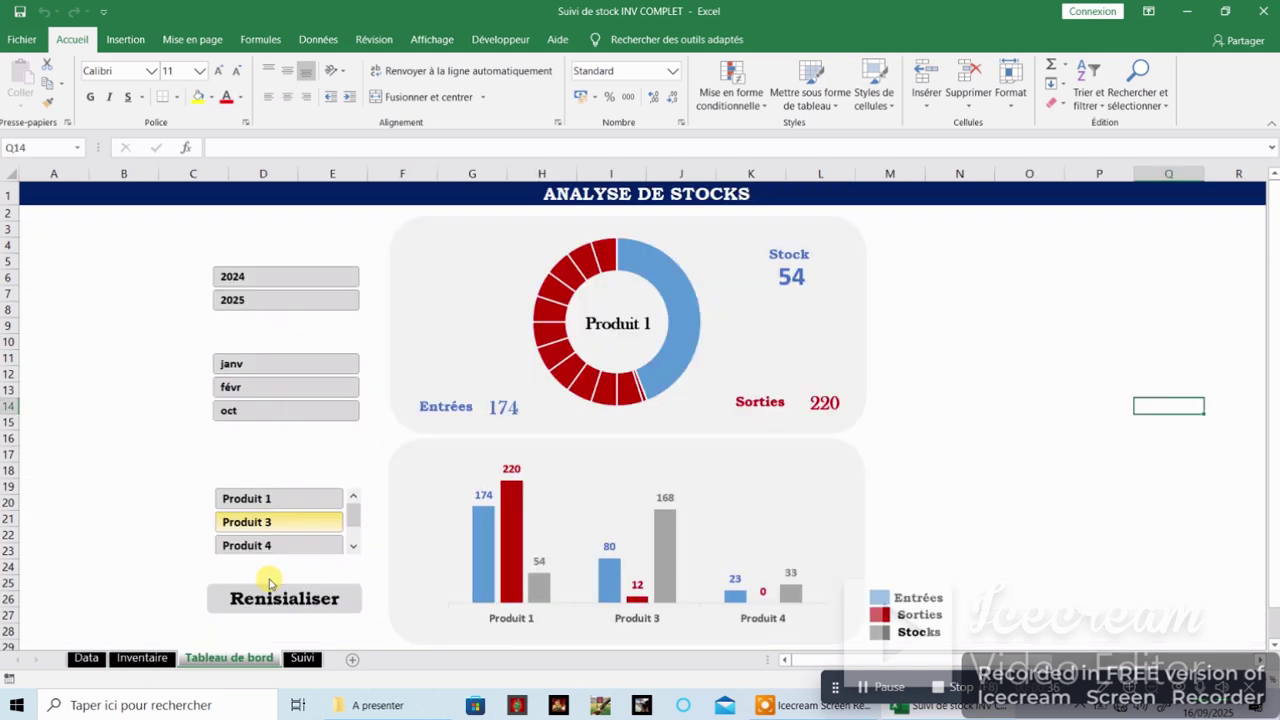
pyautogui.click(270, 521)
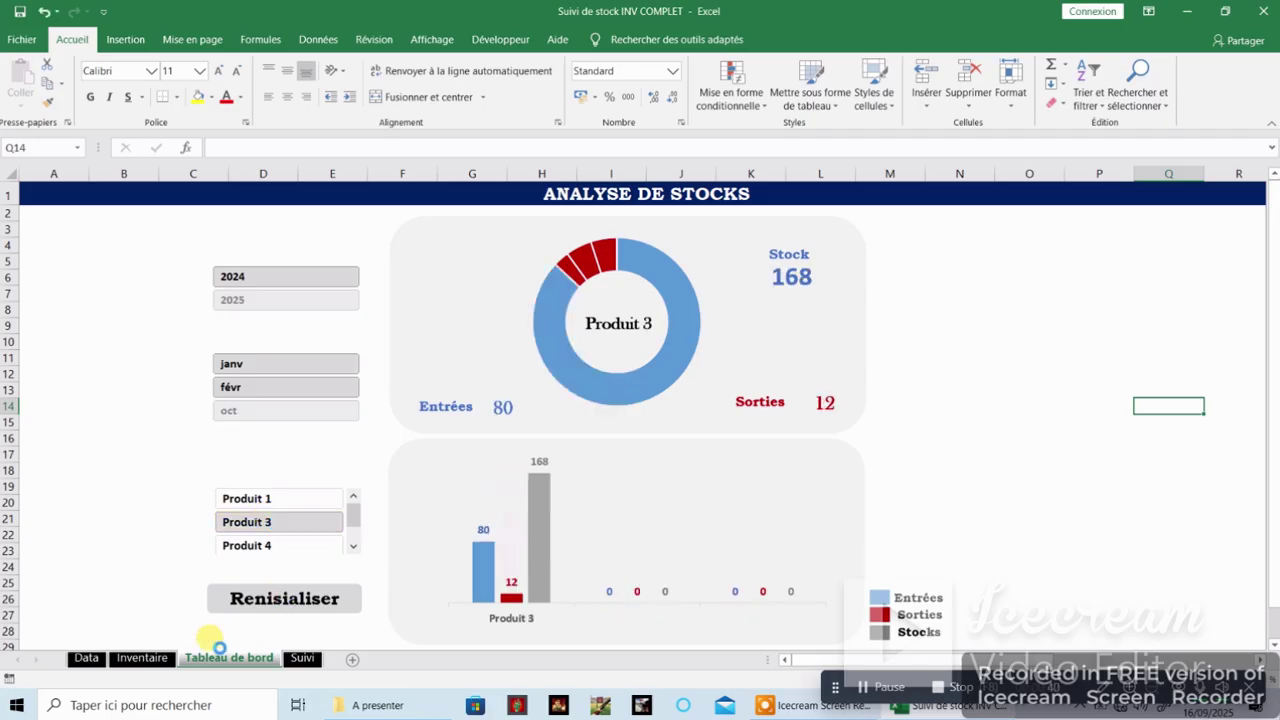
# Step: Examine the Taux de rotations column for all products on the Inventaire sheet
pyautogui.click(143, 658)
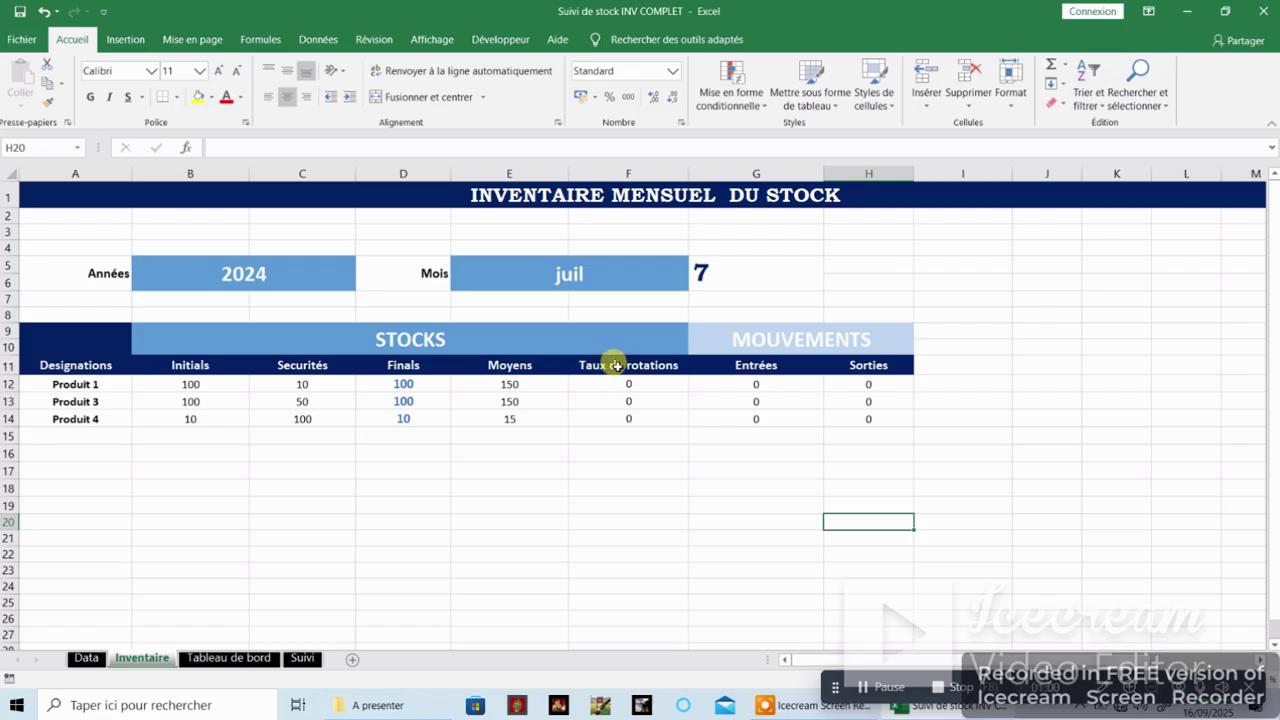
pyautogui.moveTo(612, 366); pyautogui.dragTo(620, 419)
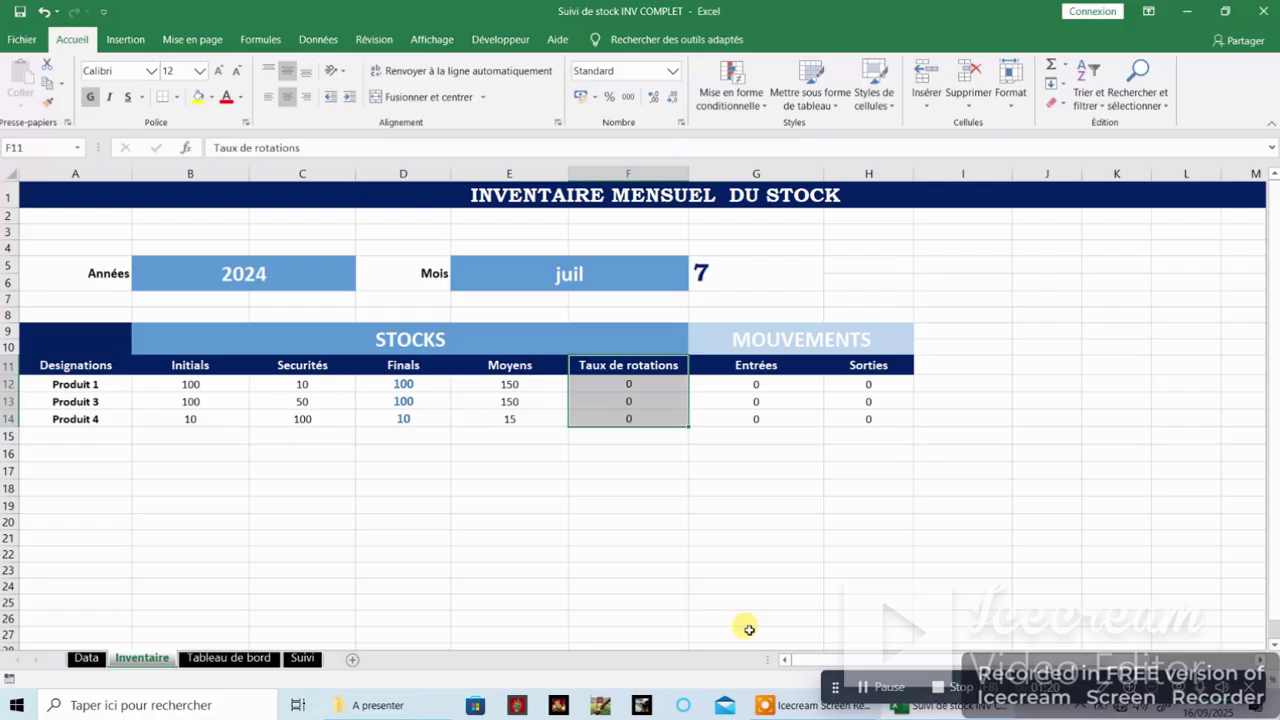
pyautogui.click(886, 688)
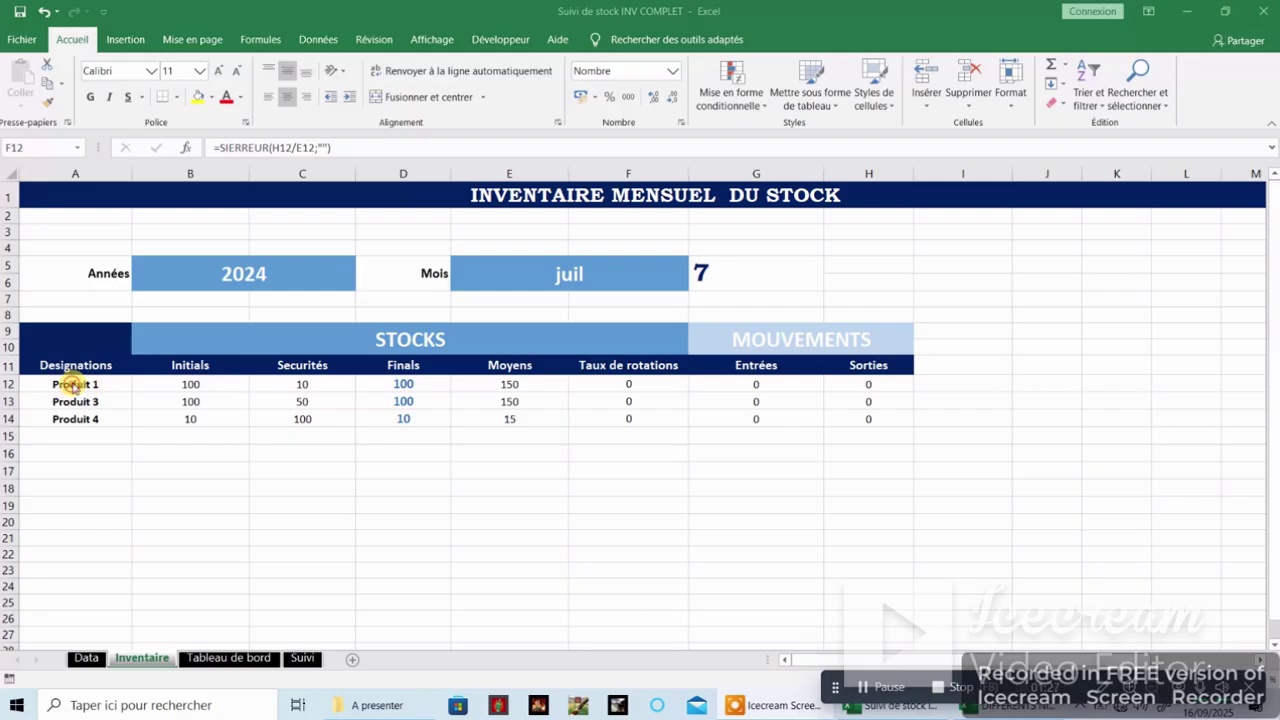
# Step: Compare the Designations list on the Inventaire sheet with the product table on the Data sheet
pyautogui.moveTo(72, 385); pyautogui.dragTo(76, 418)
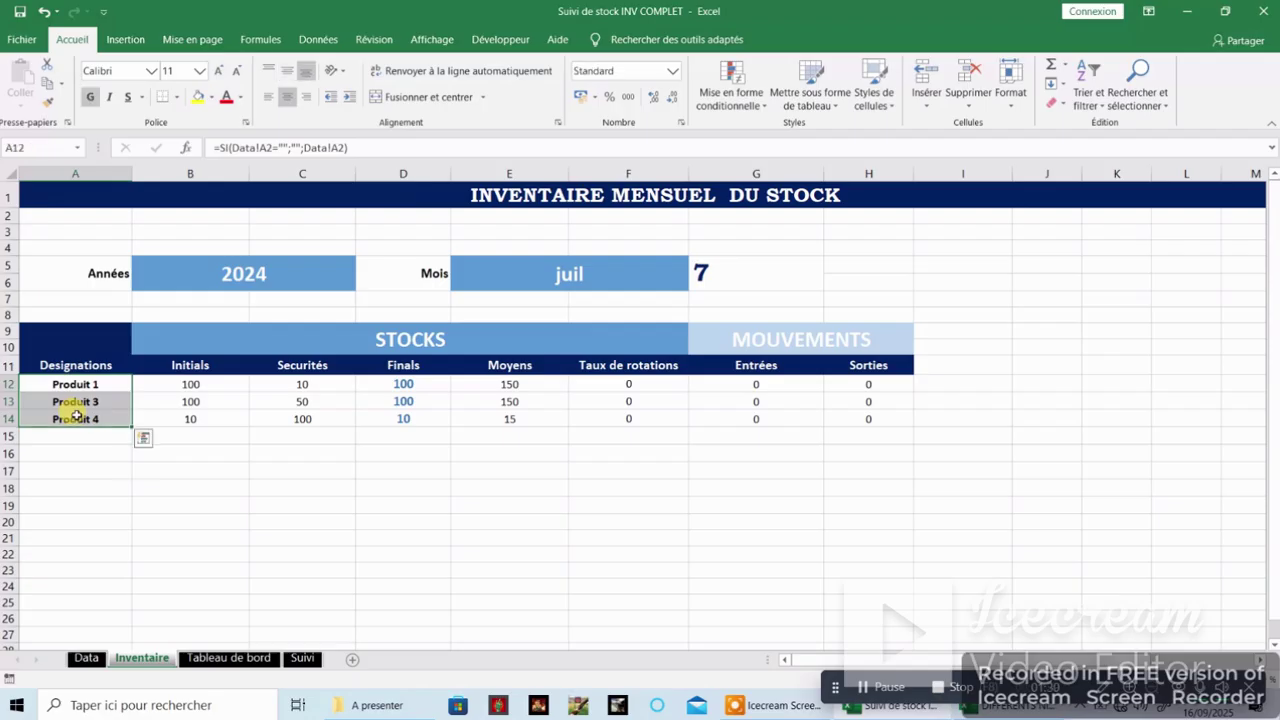
pyautogui.click(97, 662)
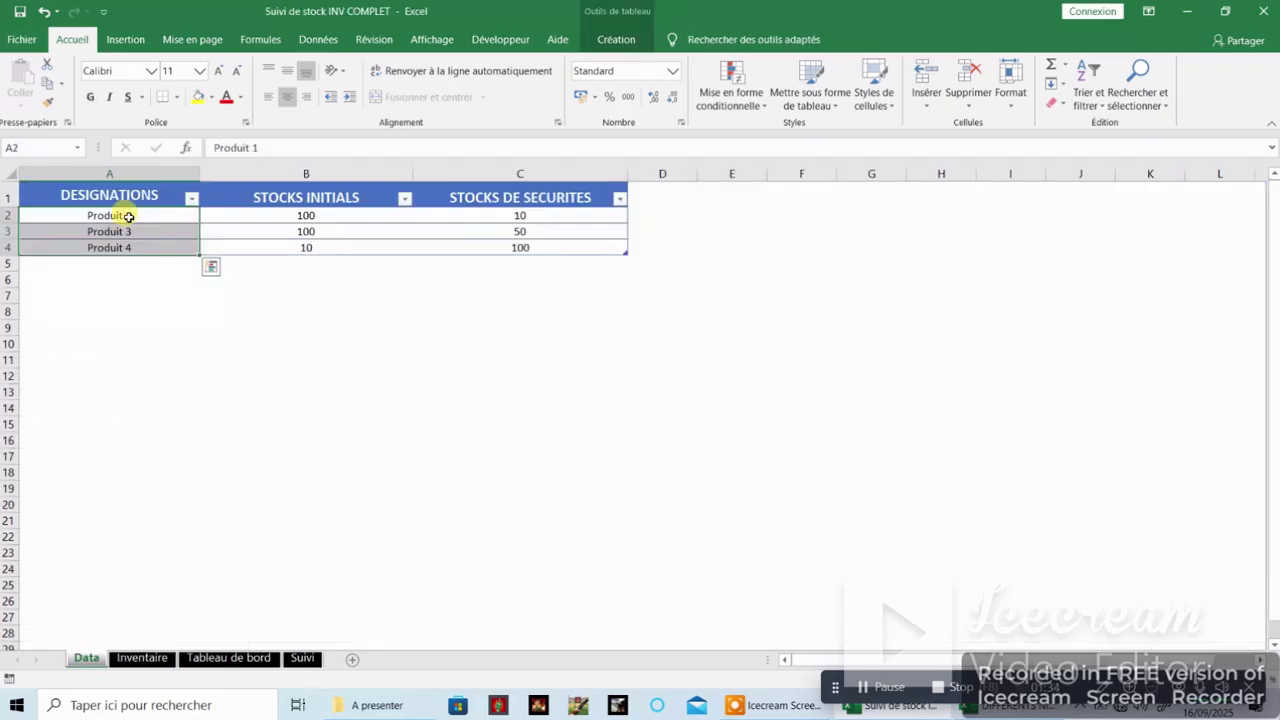
pyautogui.click(122, 218)
pyautogui.click(123, 231)
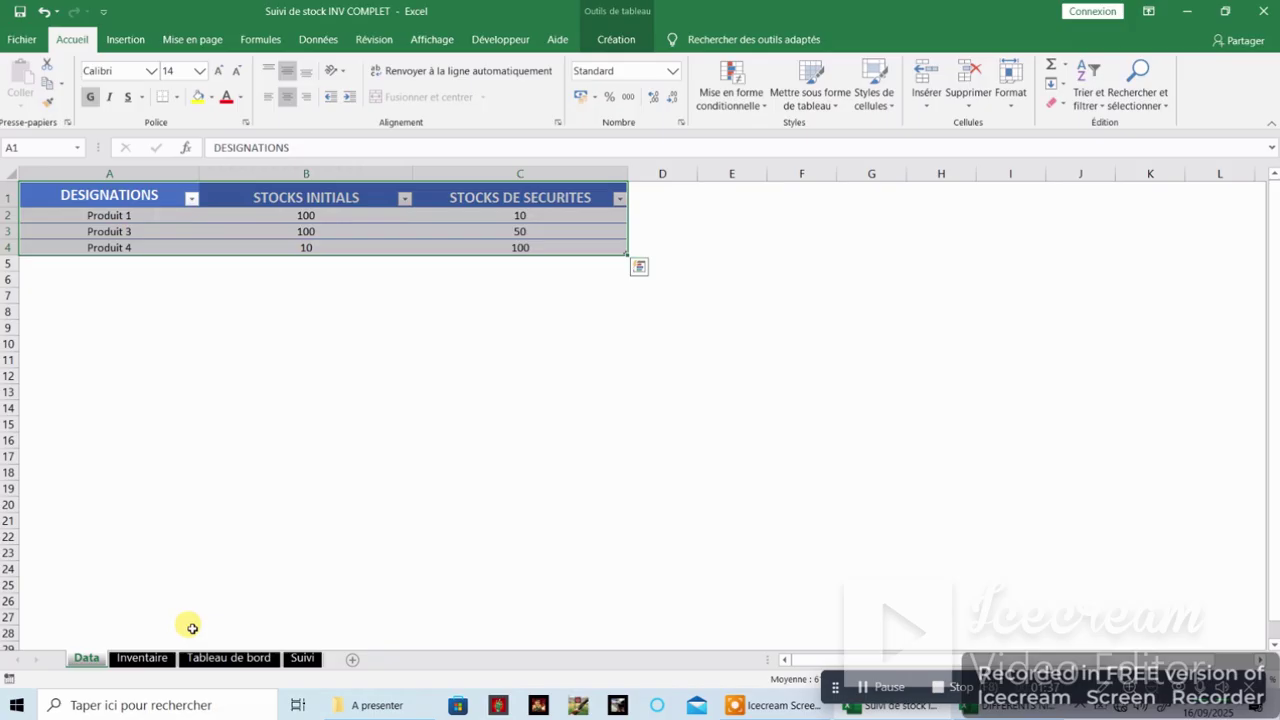
# Step: Inspect the DESIGNATIONS column on the Suivi sheet and check the drop-down list of cell B4
pyautogui.click(300, 659)
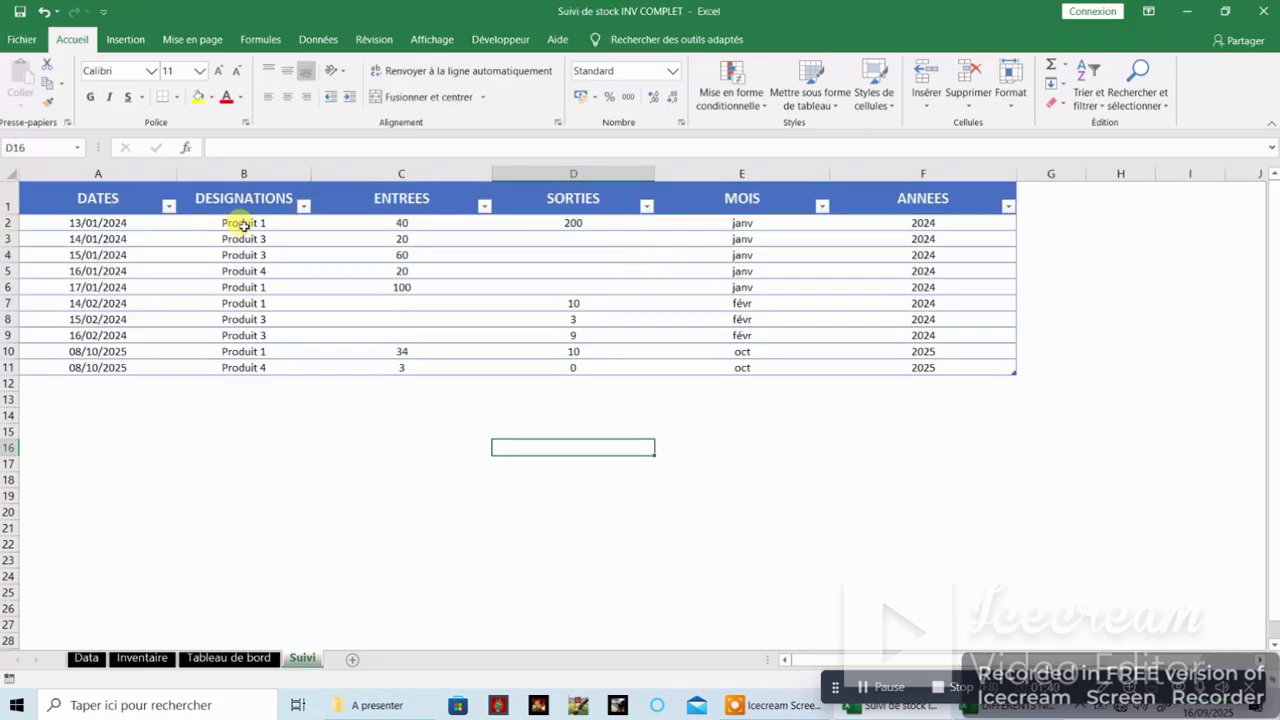
pyautogui.moveTo(243, 226); pyautogui.dragTo(246, 334)
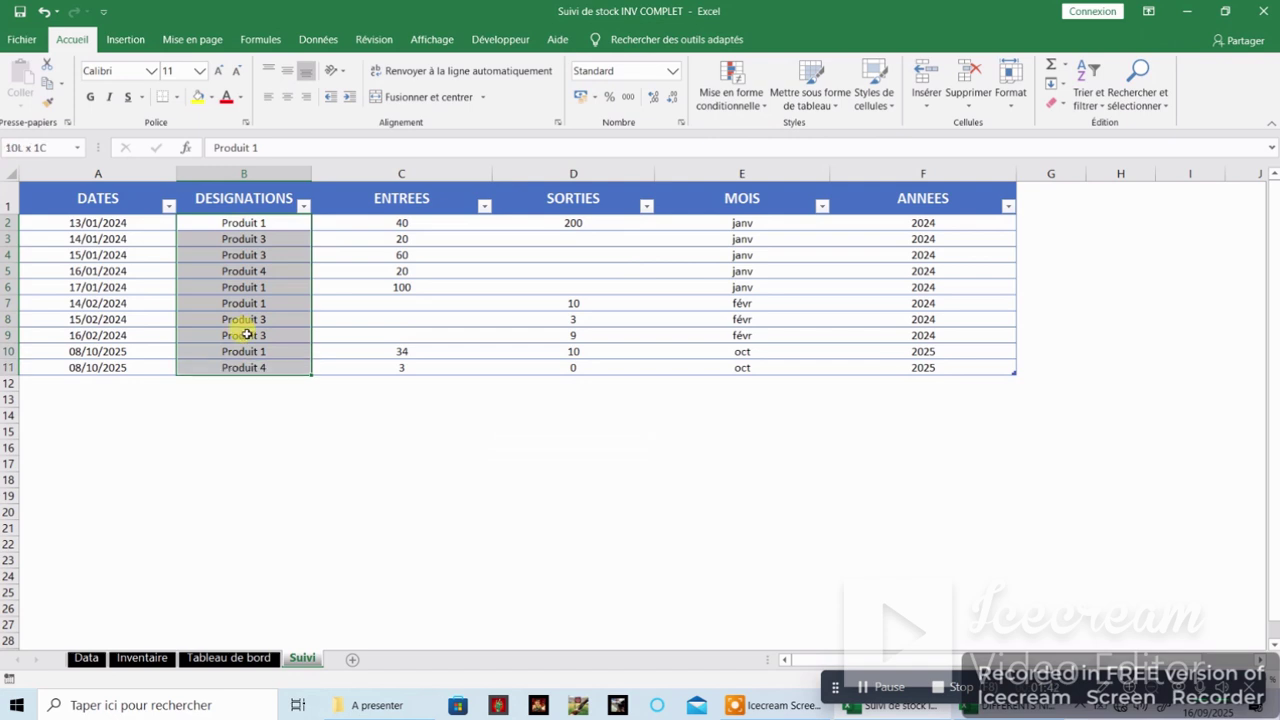
pyautogui.click(326, 284)
pyautogui.click(287, 254)
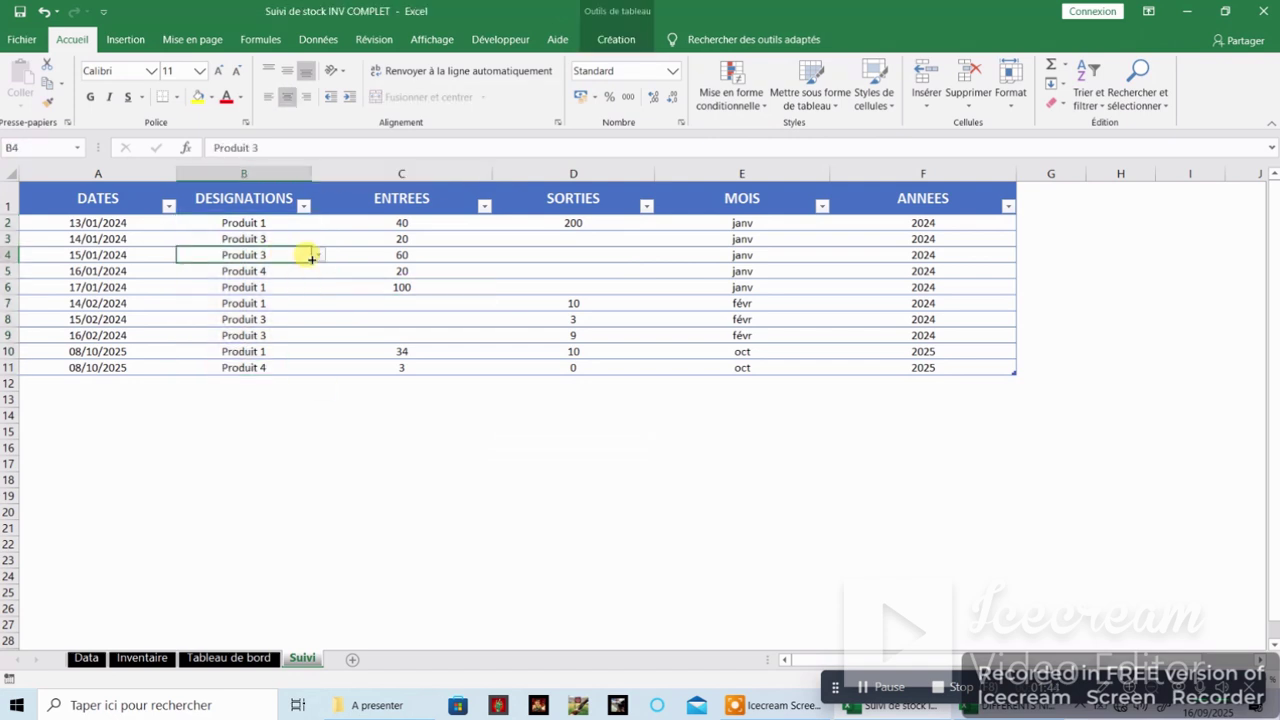
pyautogui.click(318, 256)
pyautogui.click(318, 258)
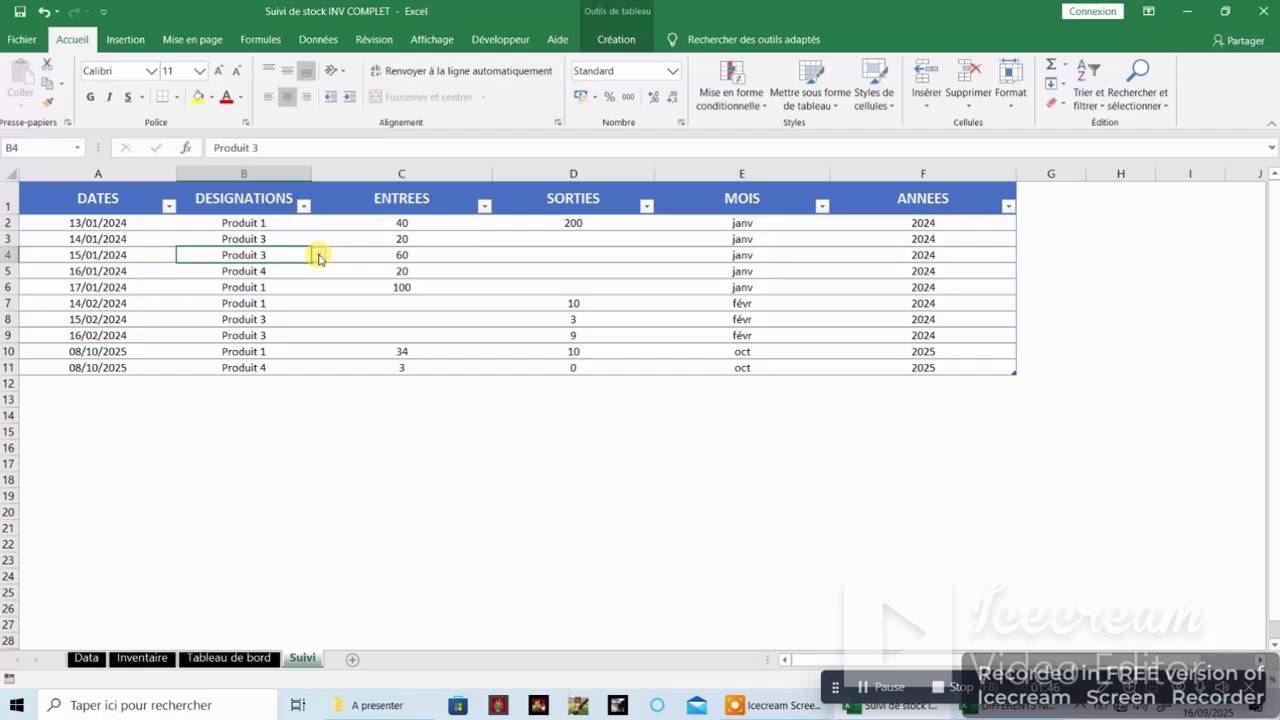
# Step: Inspect the designation formula in A12 of the Inventaire sheet and its source products on the Data sheet
pyautogui.click(157, 660)
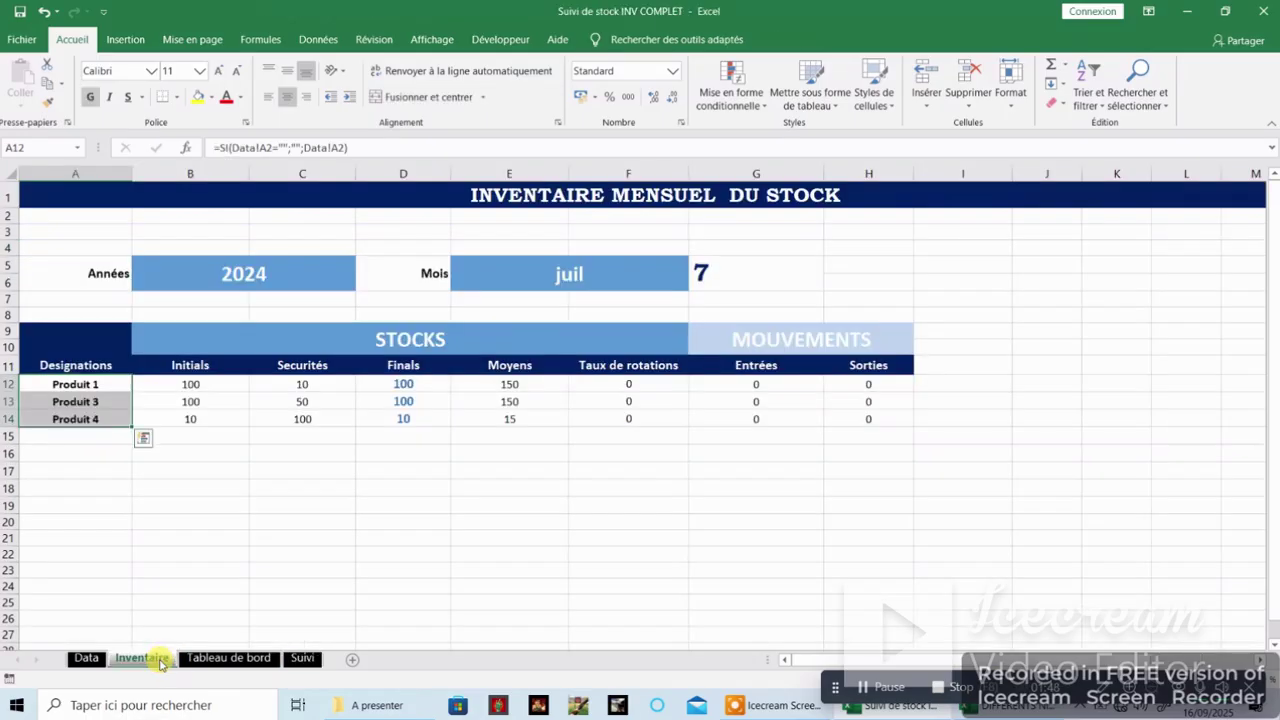
pyautogui.click(76, 386)
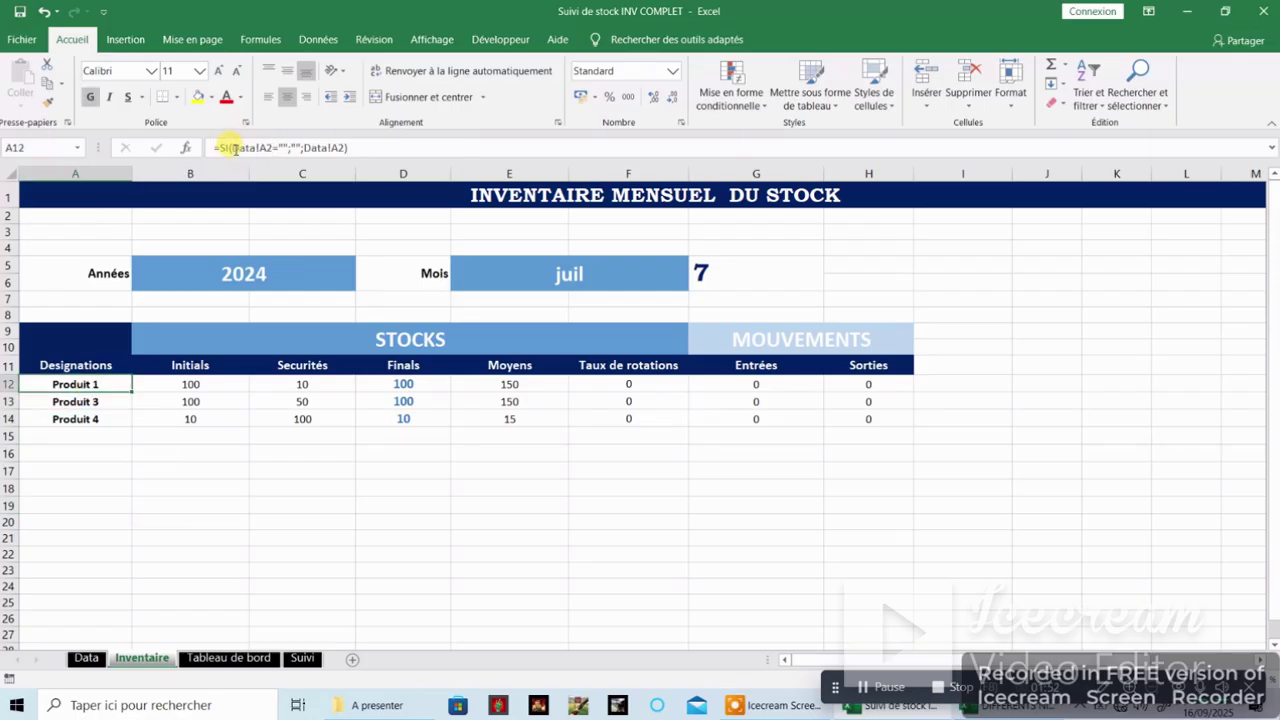
pyautogui.click(87, 659)
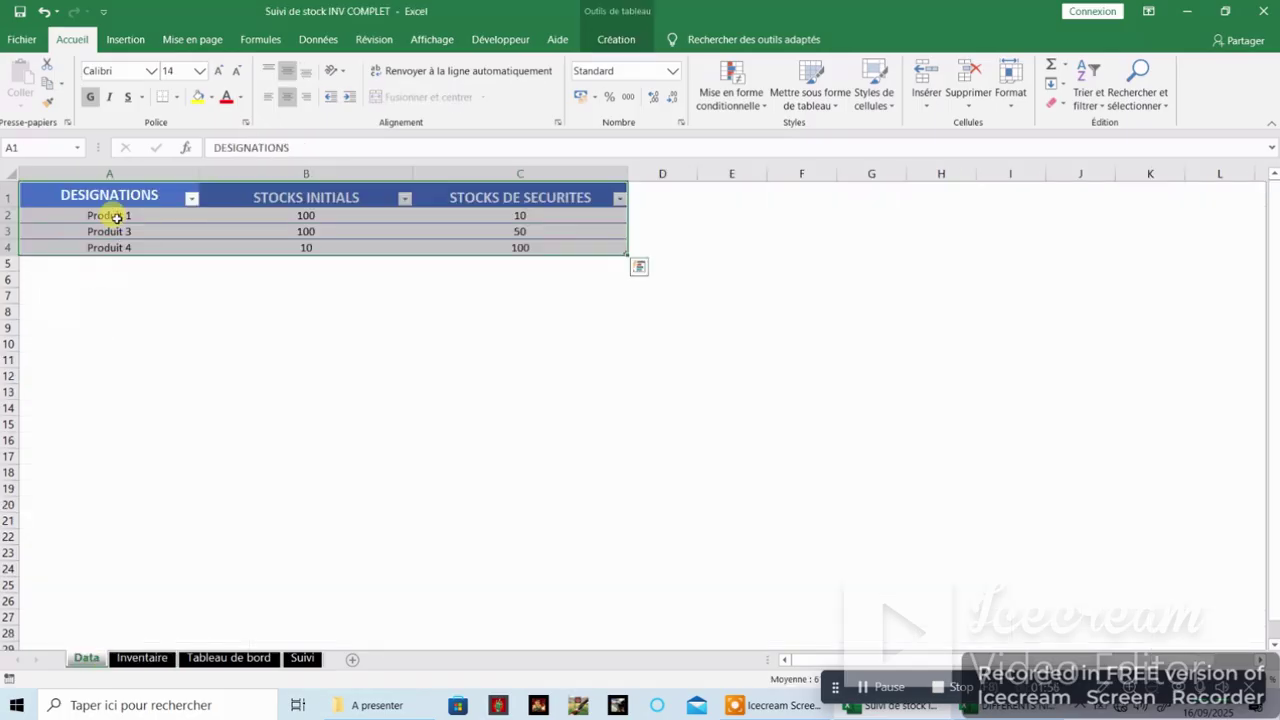
pyautogui.moveTo(109, 214); pyautogui.dragTo(118, 251)
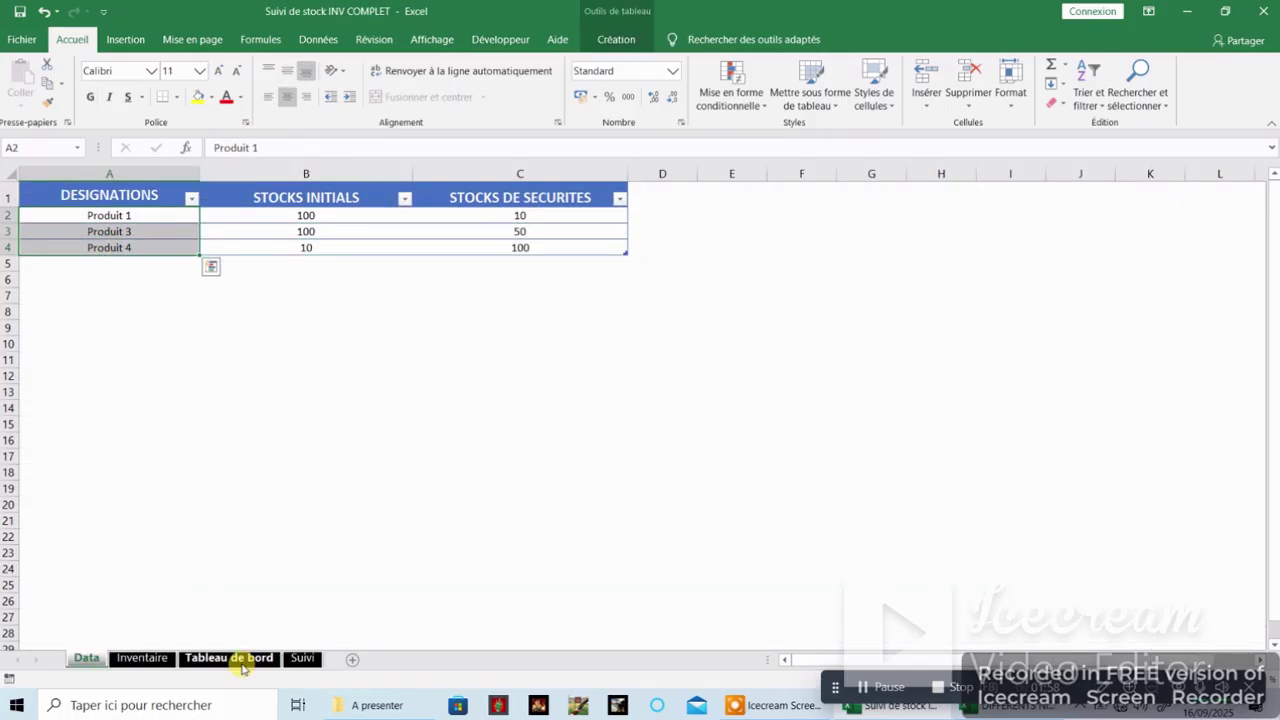
# Step: Inspect the Initials lookup formula in B12 of the Inventaire sheet and its source value in the Data table
pyautogui.click(143, 658)
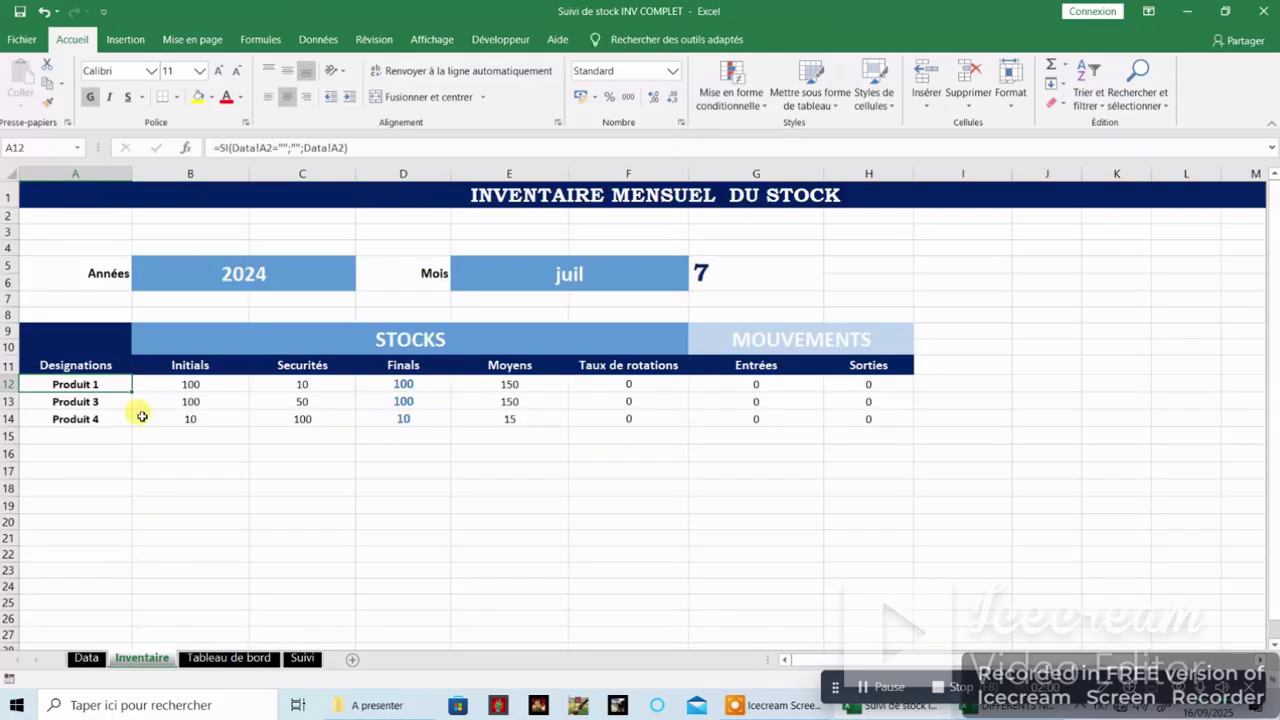
pyautogui.click(190, 367)
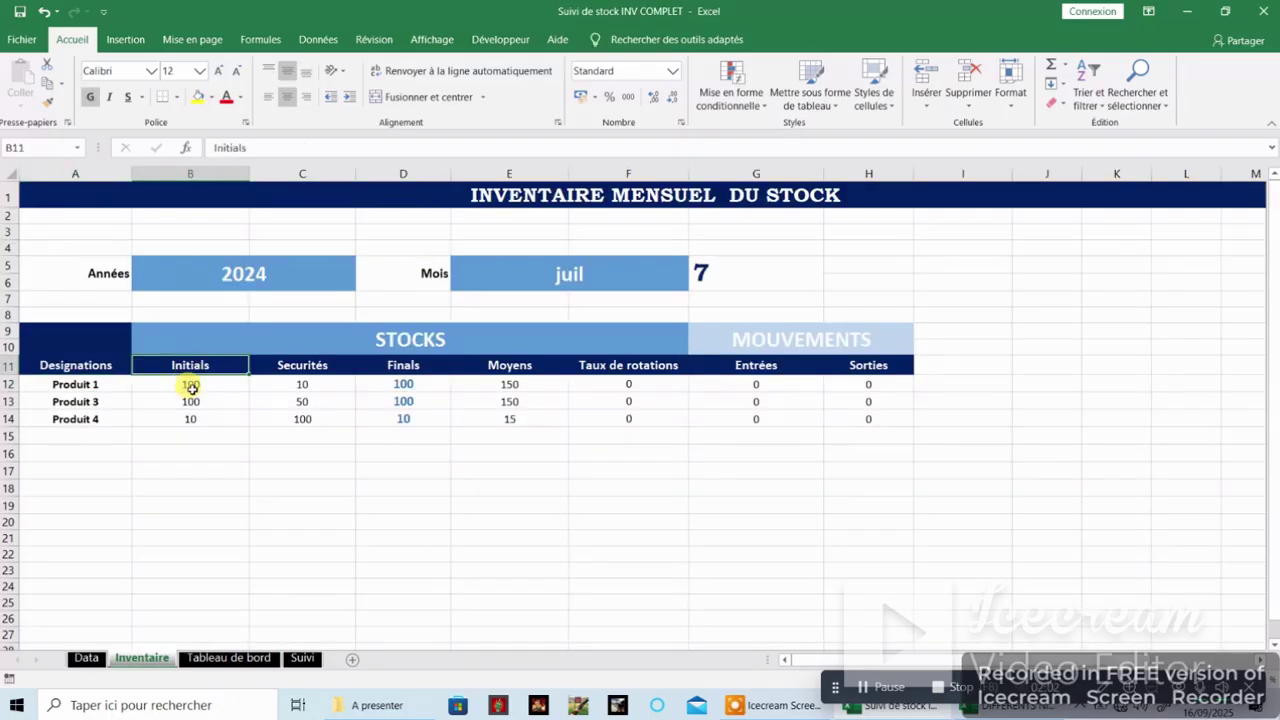
pyautogui.click(192, 384)
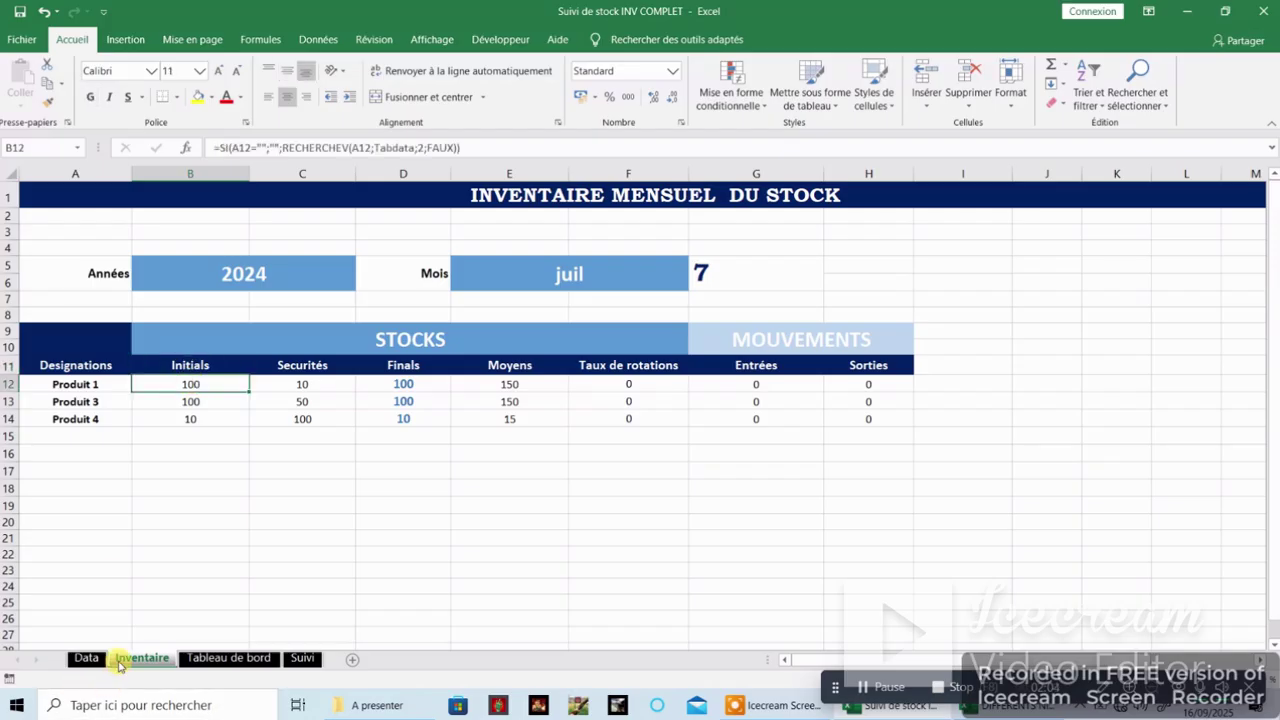
pyautogui.click(88, 658)
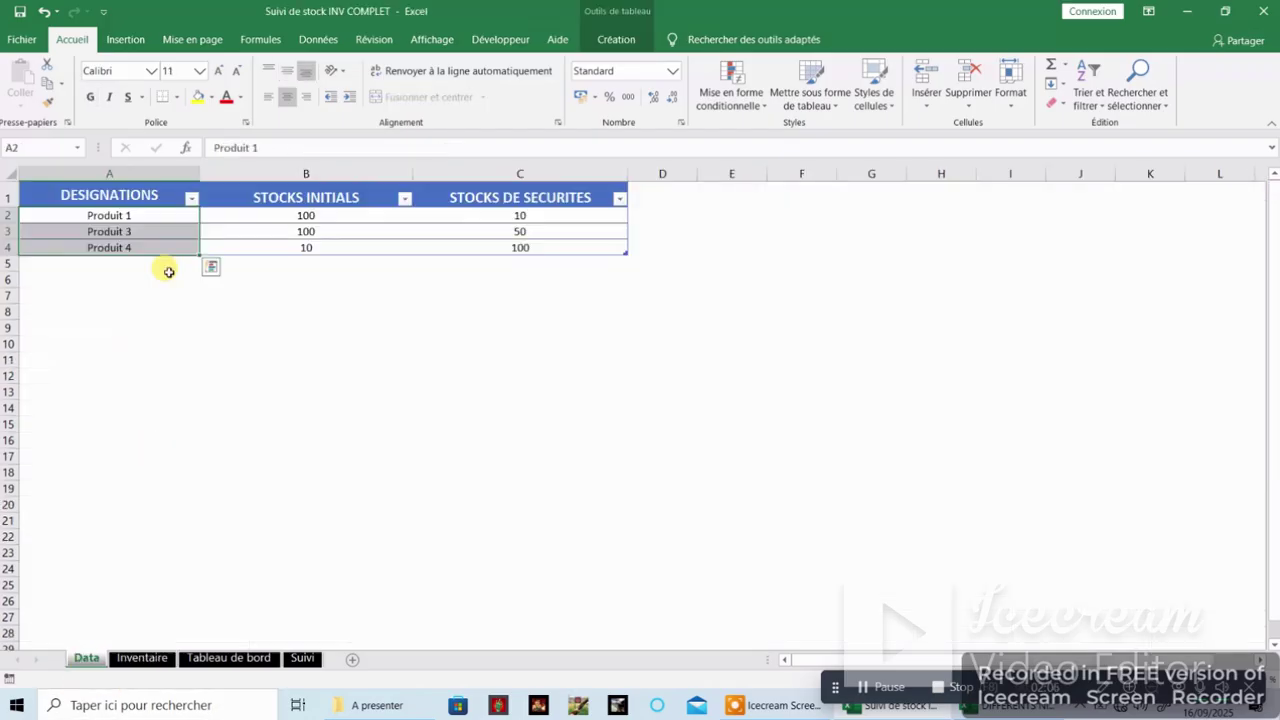
pyautogui.click(303, 214)
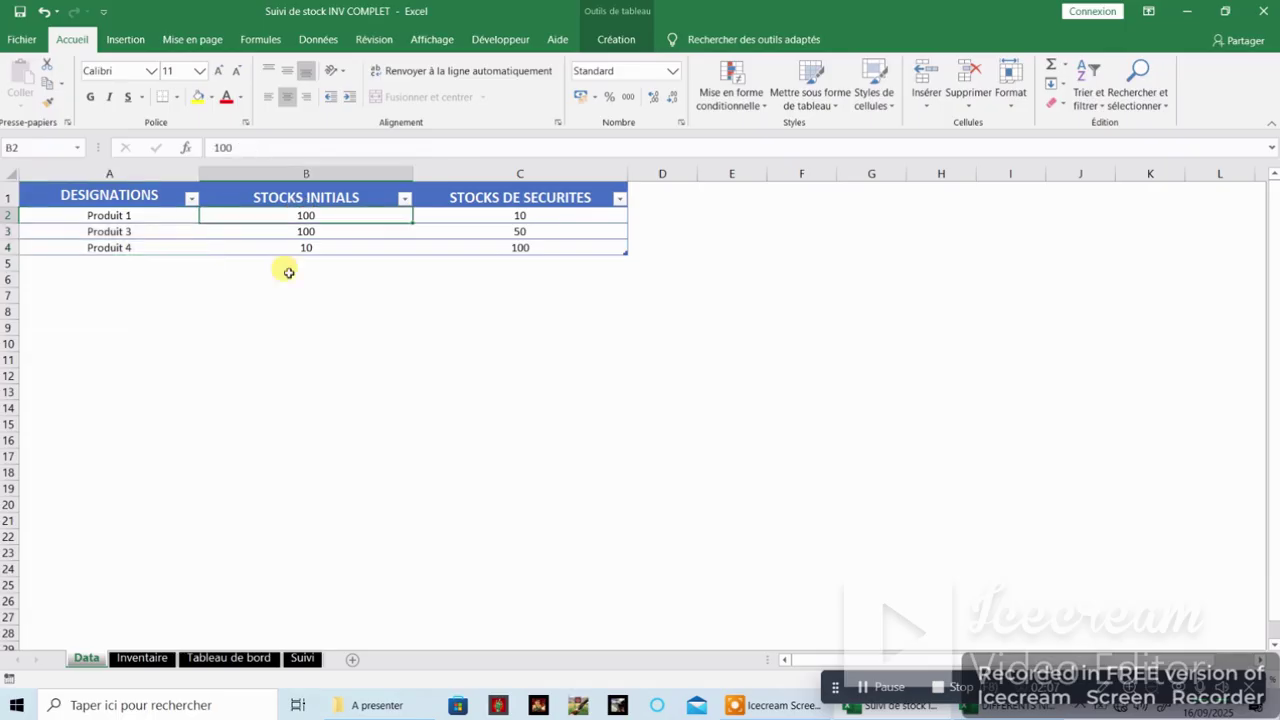
pyautogui.click(142, 658)
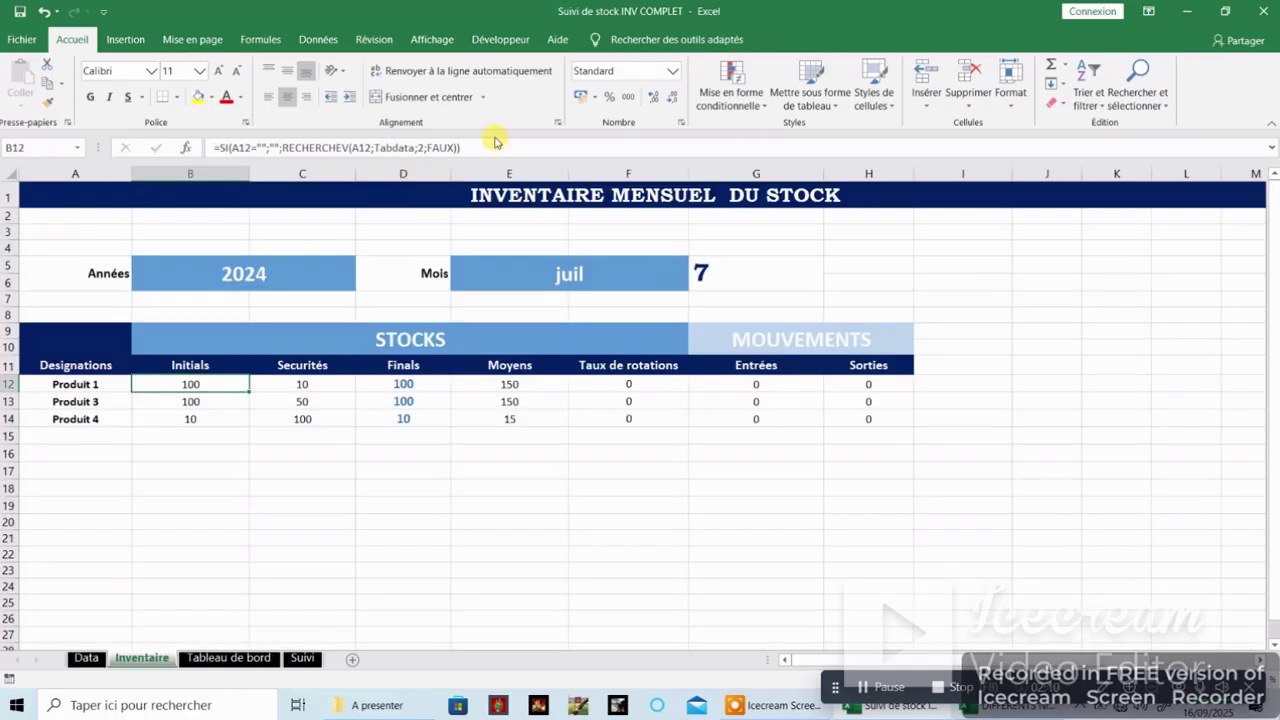
# Step: Clear the initial stock formula for Produit 1 in B12
pyautogui.moveTo(469, 148); pyautogui.dragTo(219, 148)
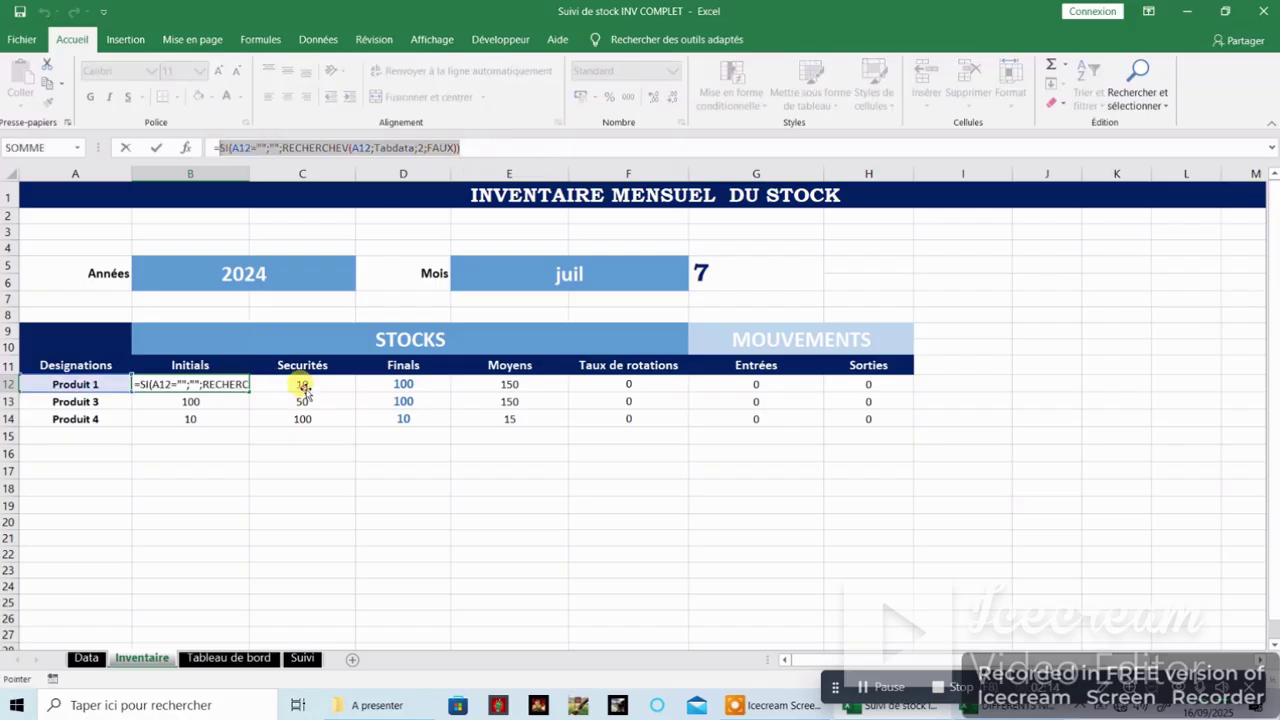
pyautogui.click(303, 385)
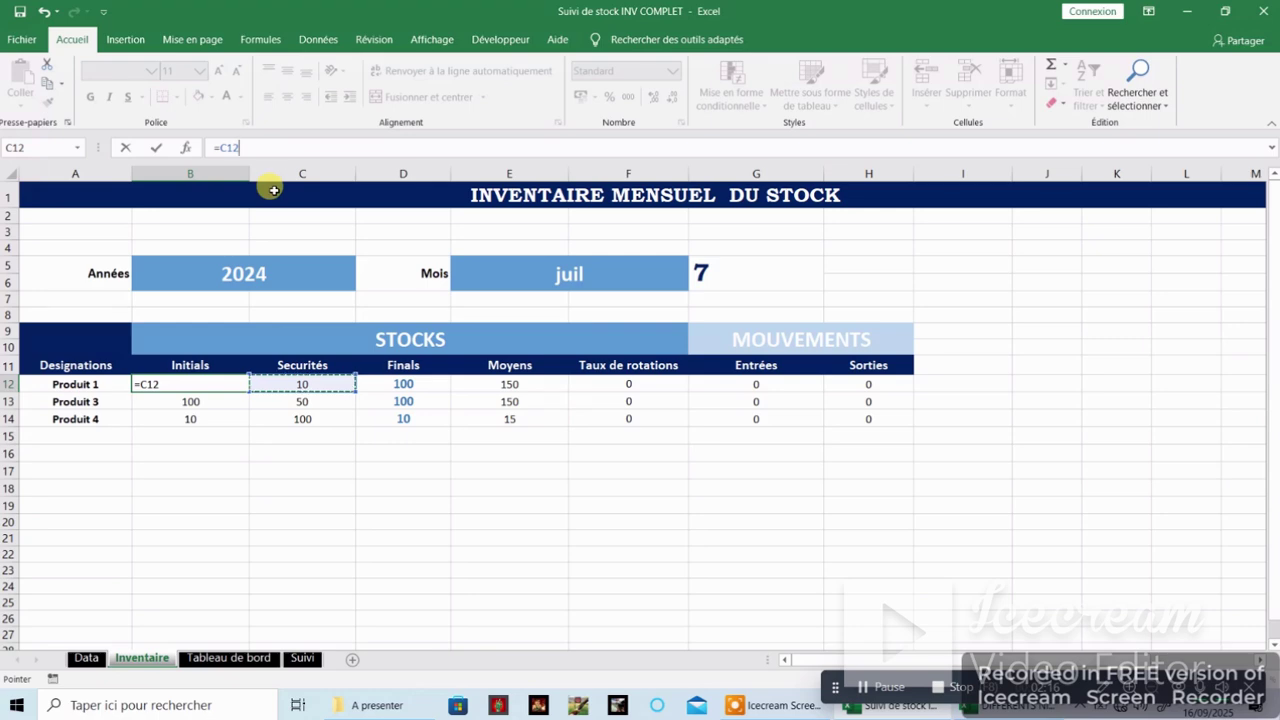
pyautogui.press('BackSpace')
pyautogui.click(260, 522)
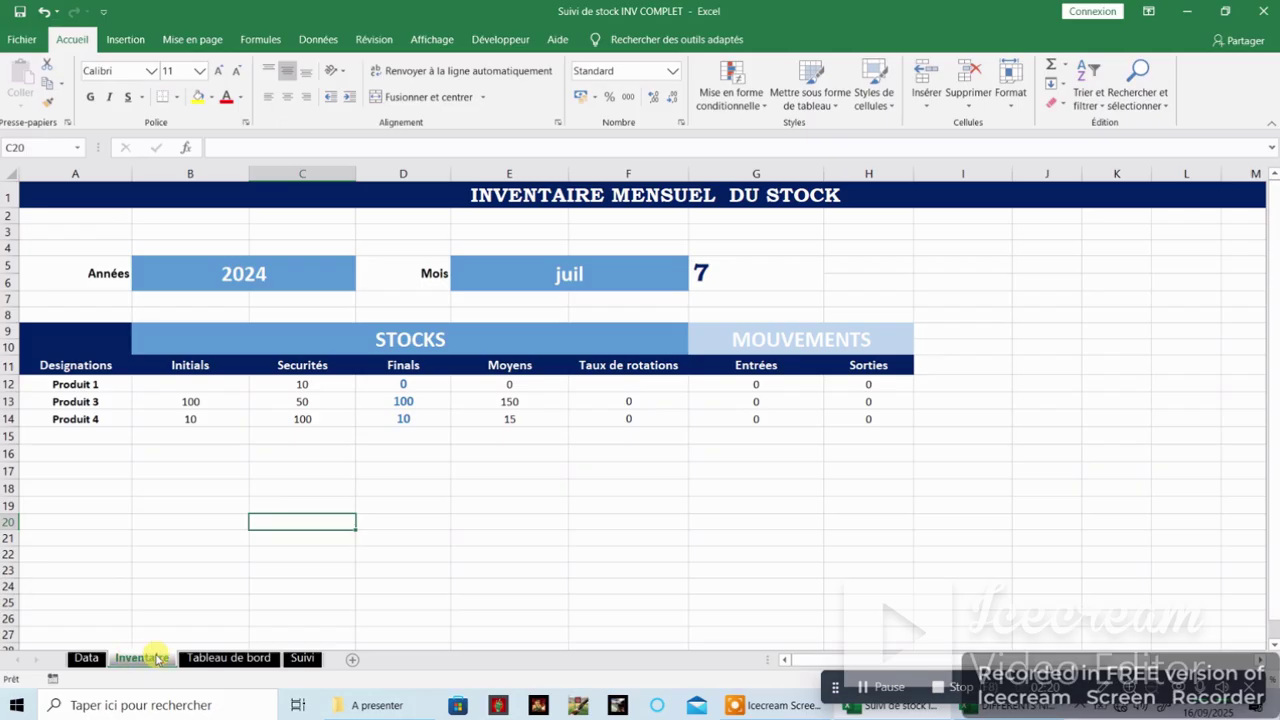
# Step: Examine the STOCKS DE SECURITES and STOCKS INITIALS columns of the Data table
pyautogui.click(86, 658)
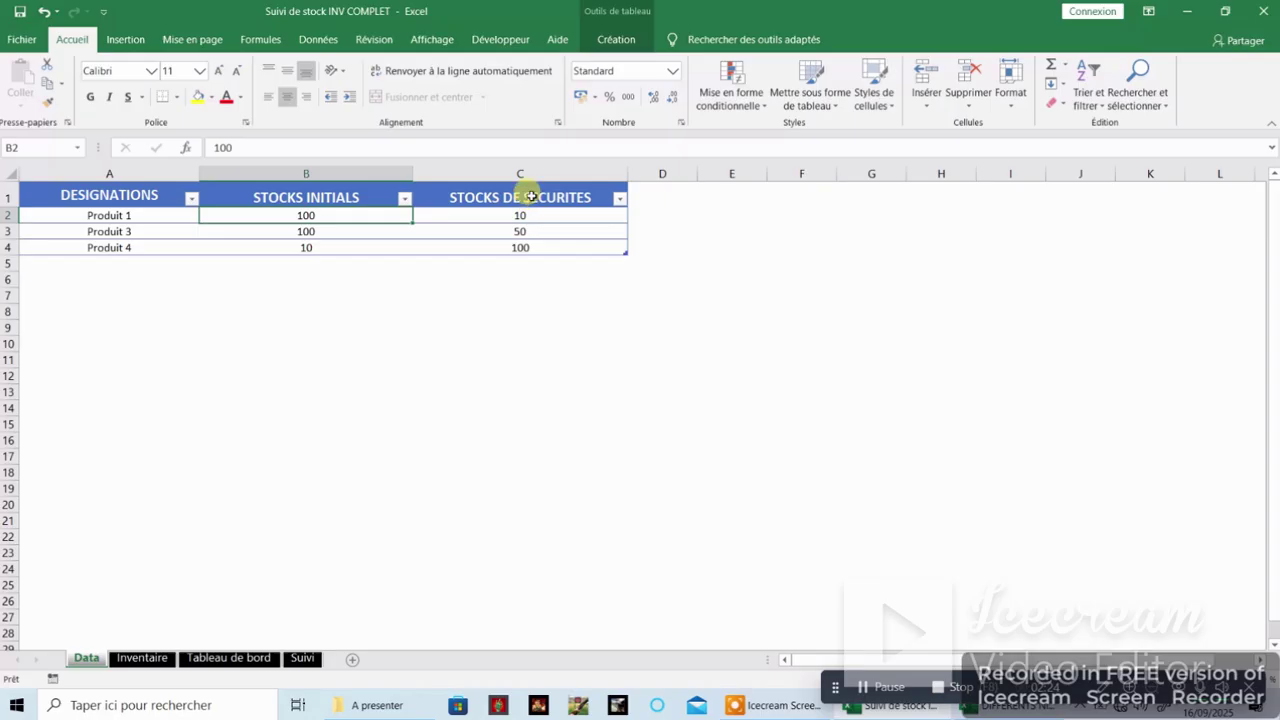
pyautogui.moveTo(523, 190); pyautogui.dragTo(527, 248)
pyautogui.moveTo(271, 191); pyautogui.dragTo(286, 250)
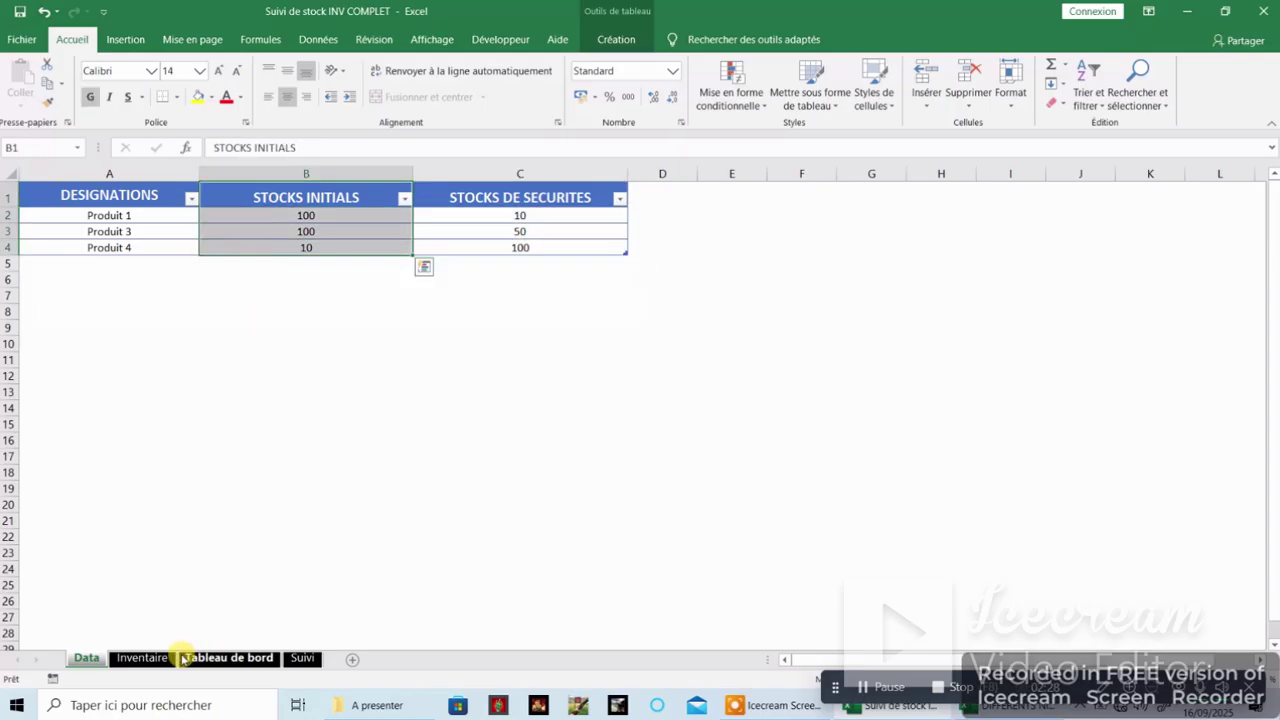
# Step: Fill the initial stock lookup formula from B13 up into B12 on the Inventaire sheet
pyautogui.click(141, 657)
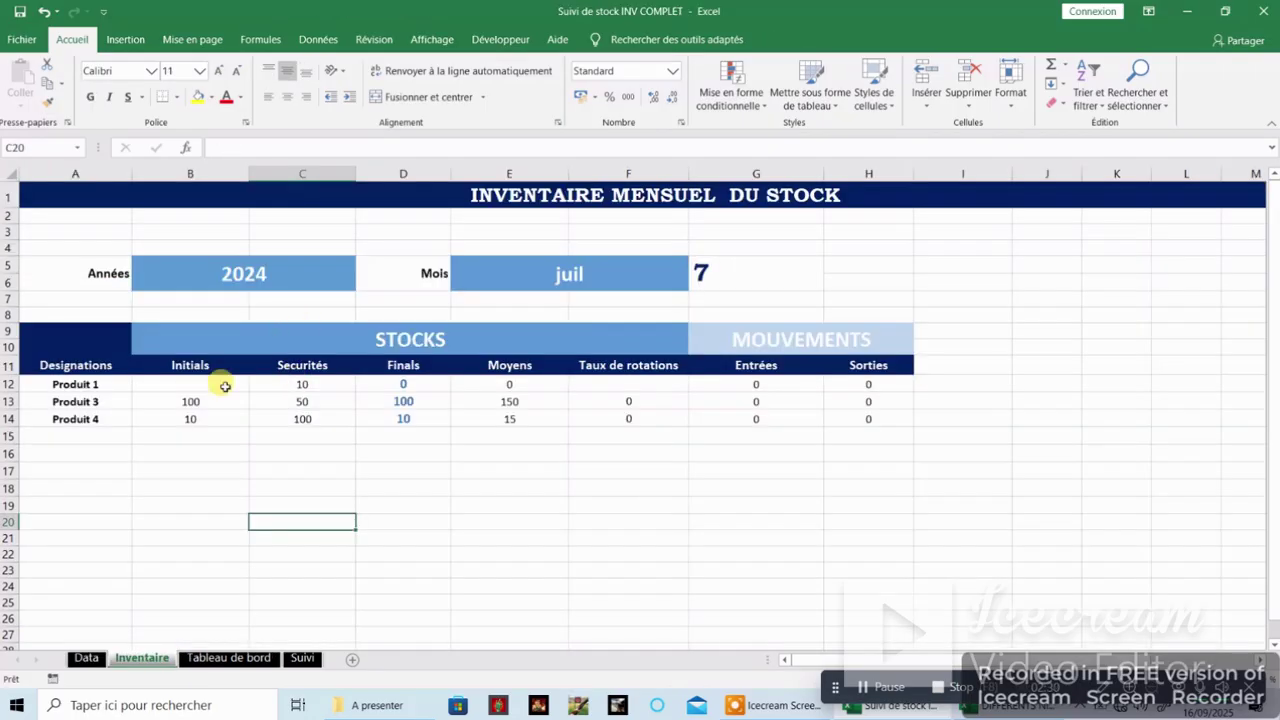
pyautogui.click(203, 365)
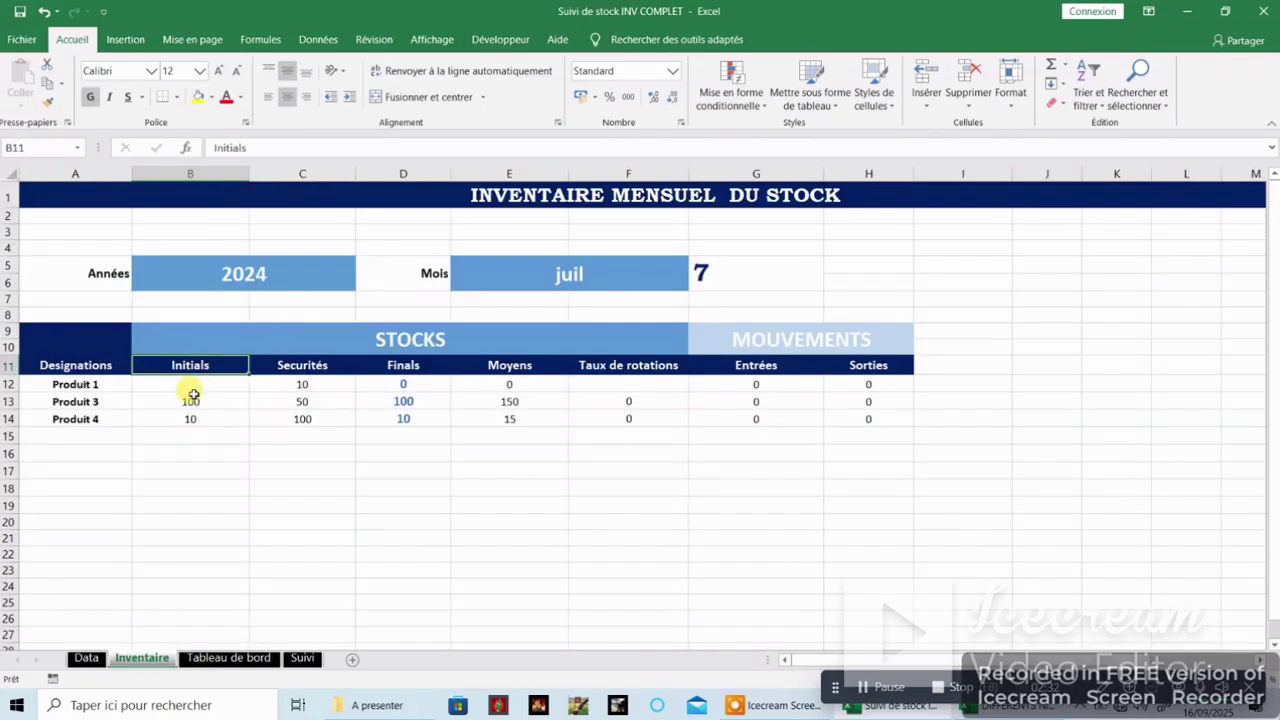
pyautogui.click(192, 400)
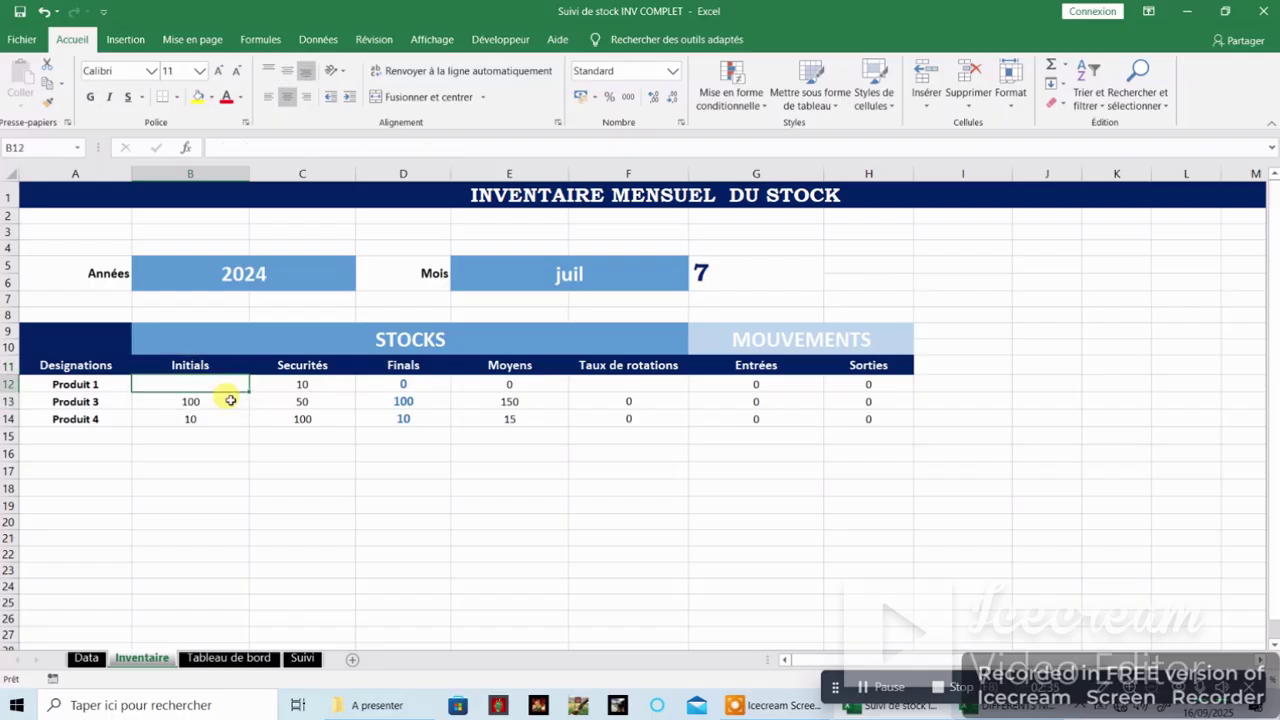
pyautogui.moveTo(243, 411); pyautogui.dragTo(290, 388)
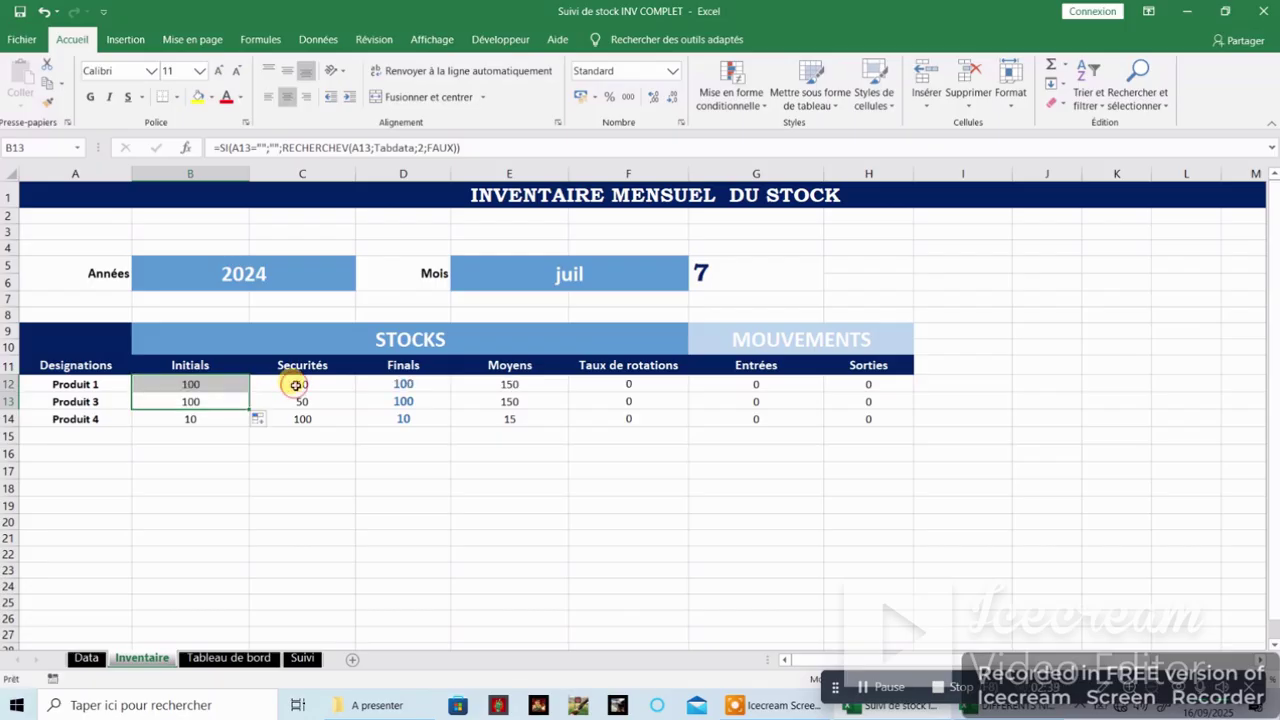
# Step: Inspect the Securités and Finals formulas for Produit 1 in C12 and D12
pyautogui.click(296, 386)
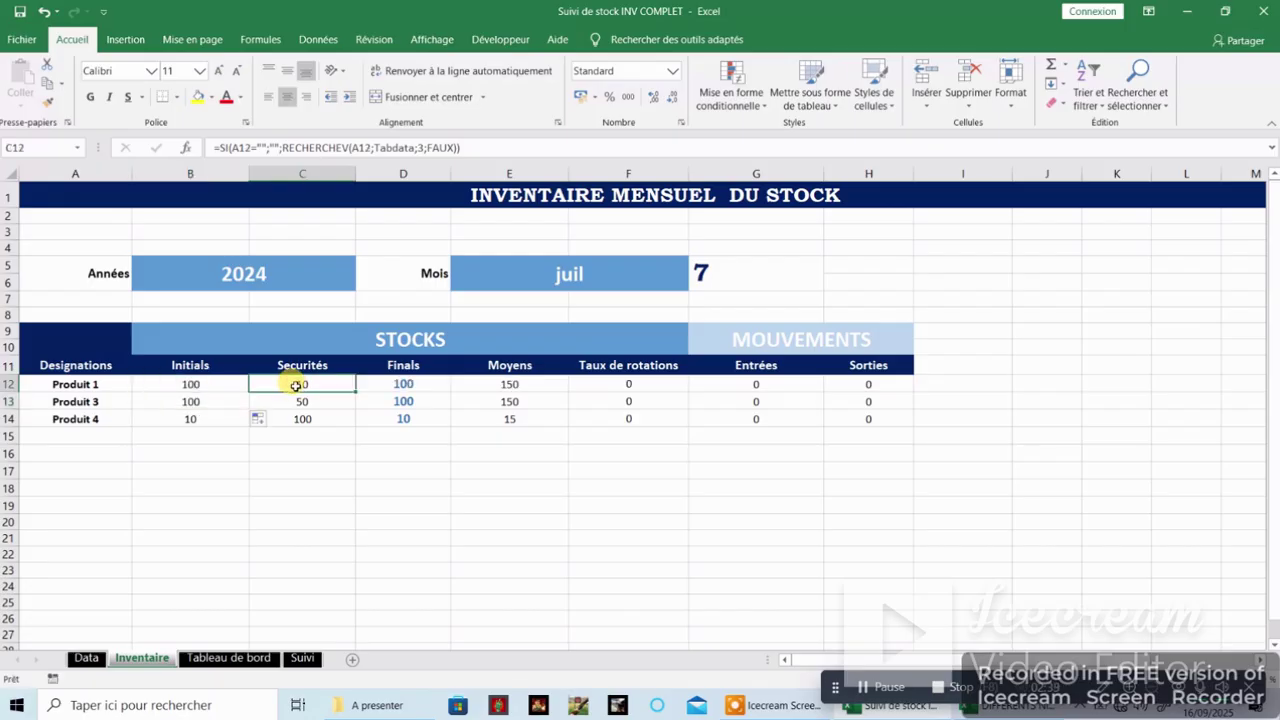
pyautogui.click(401, 383)
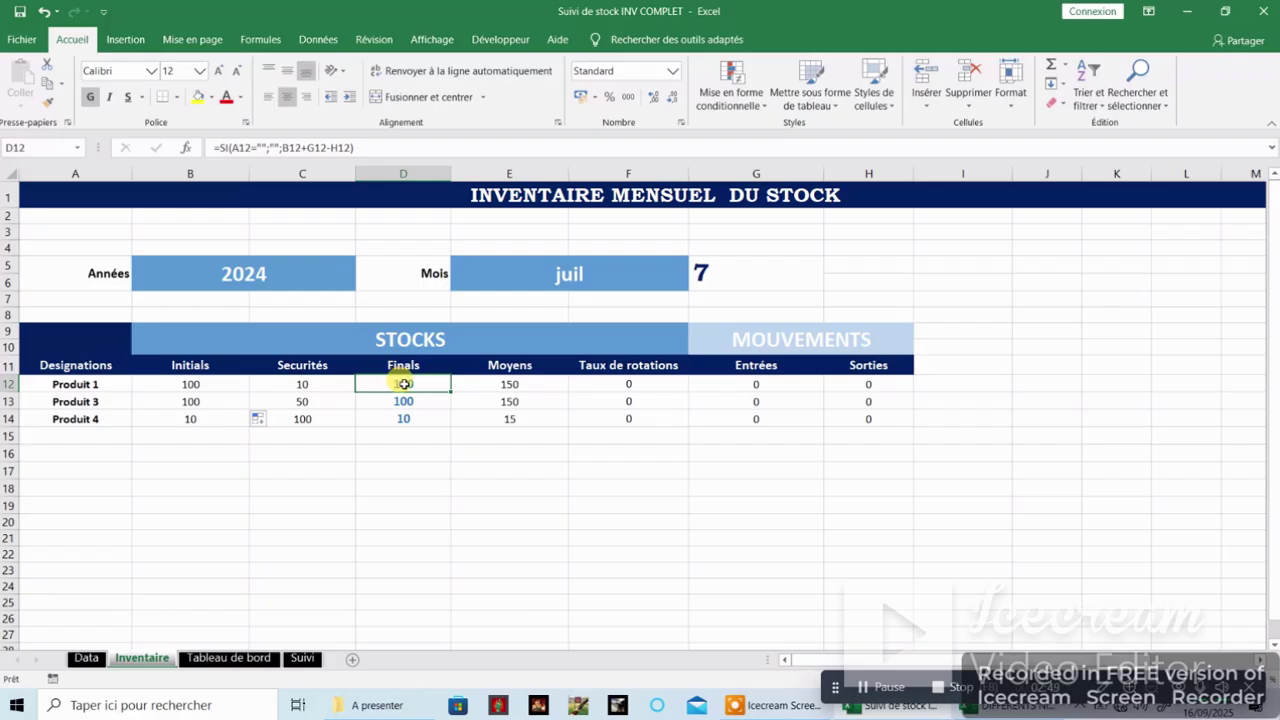
# Step: Inspect the Initials, Entrées and Sorties formulas for Produit 1 that feed the Finals column of the inventory
pyautogui.click(192, 387)
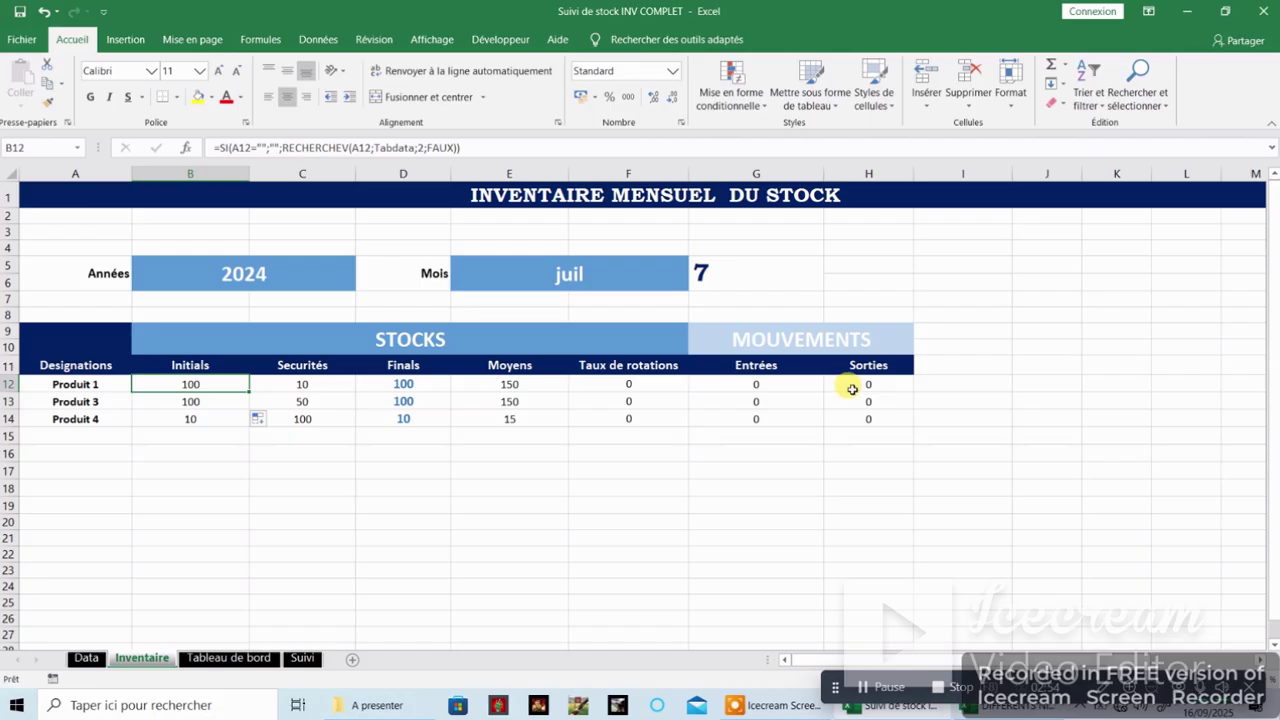
pyautogui.click(755, 384)
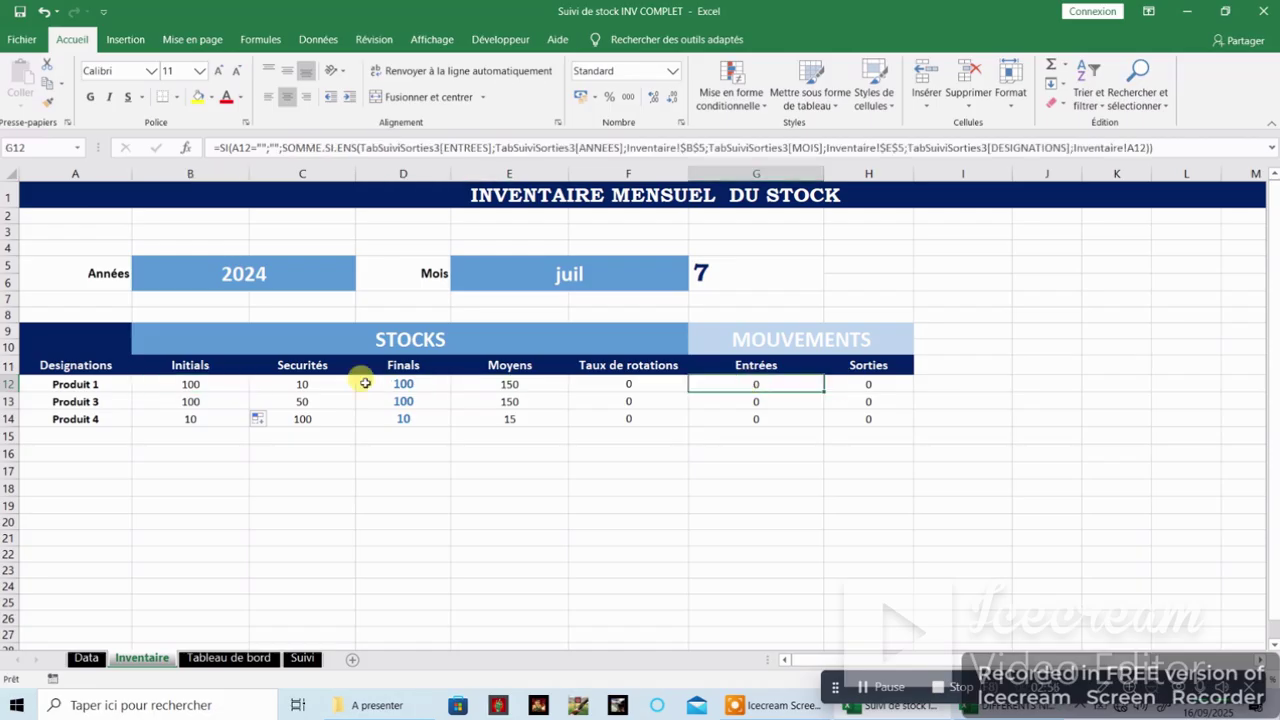
pyautogui.click(200, 384)
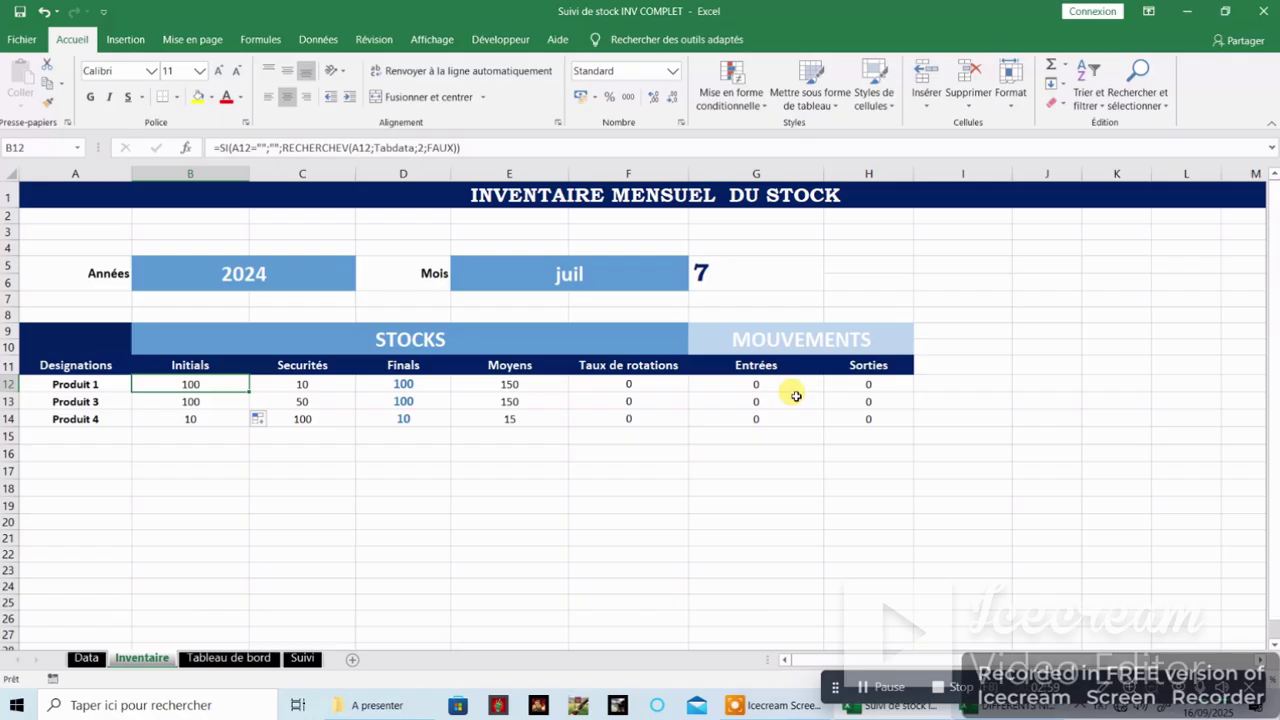
pyautogui.click(866, 385)
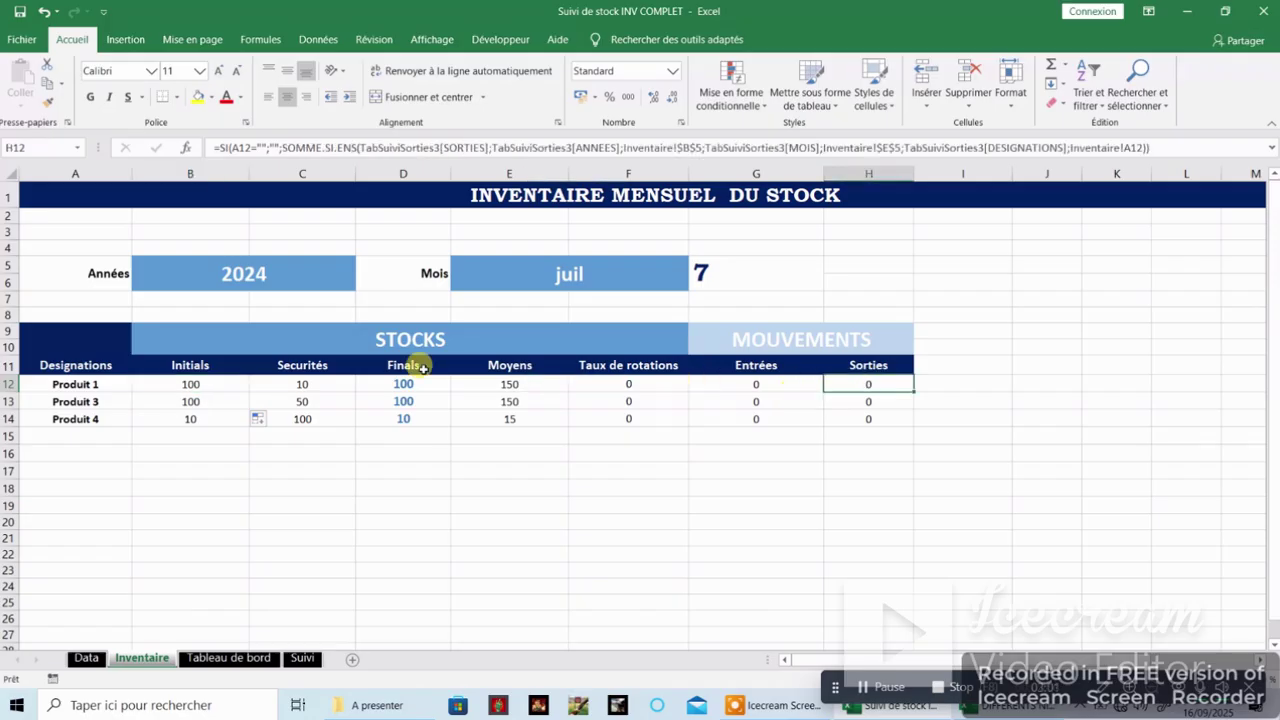
pyautogui.moveTo(410, 380); pyautogui.dragTo(410, 420)
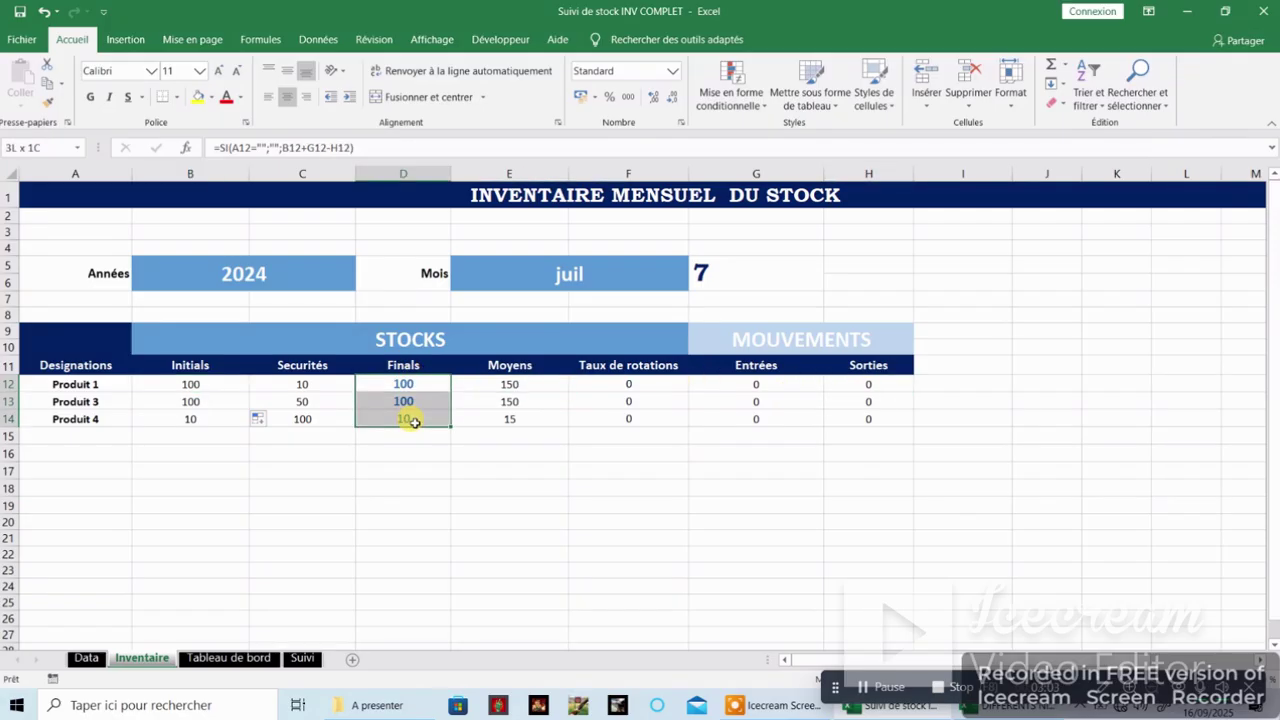
# Step: Inspect the Moyens column formula together with the initial and final stock cells it uses for Produit 1
pyautogui.moveTo(510, 382); pyautogui.dragTo(510, 438)
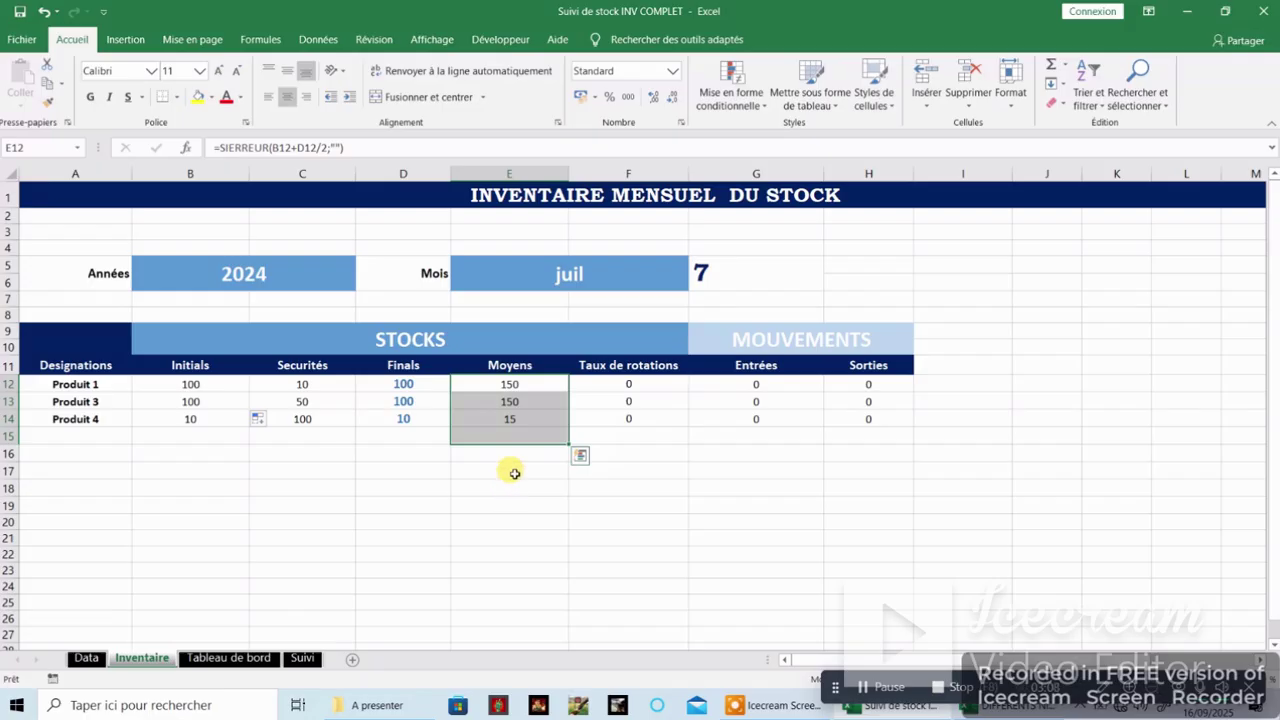
pyautogui.click(190, 388)
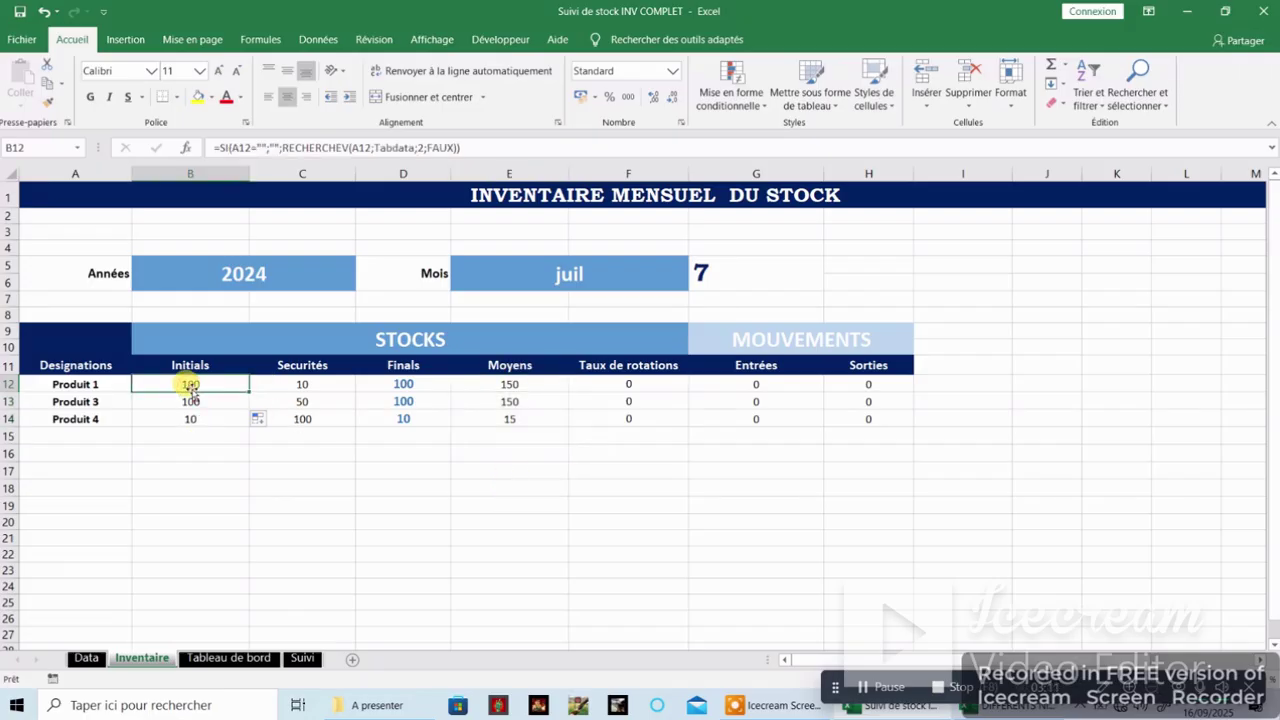
pyautogui.click(403, 387)
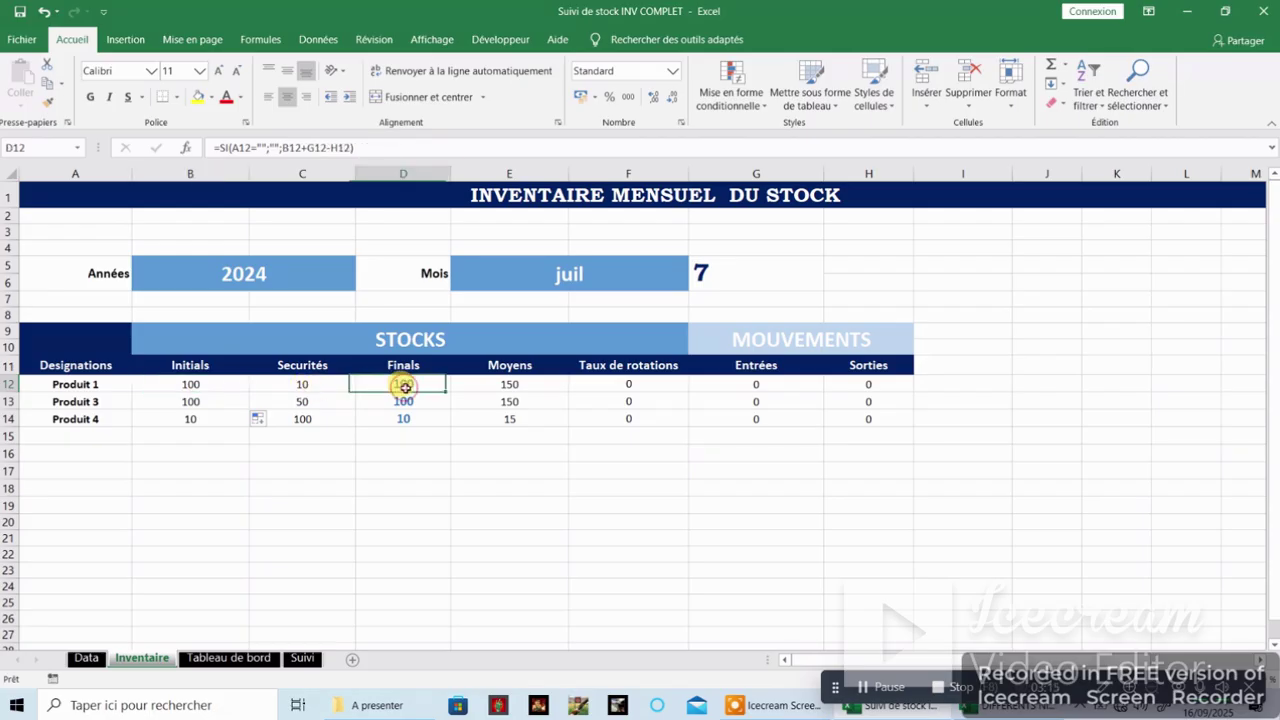
# Step: Inspect the Taux de rotations formula and the Sorties and Moyens columns it divides
pyautogui.click(623, 383)
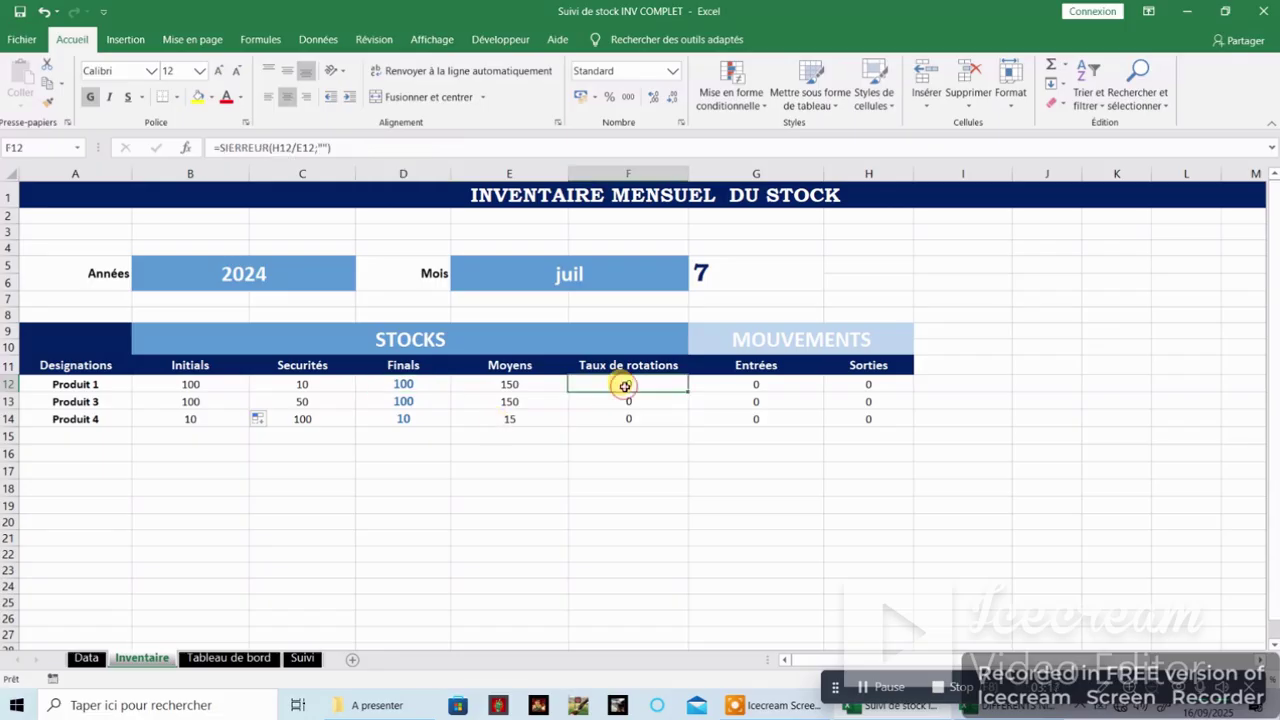
pyautogui.moveTo(623, 383); pyautogui.dragTo(626, 418)
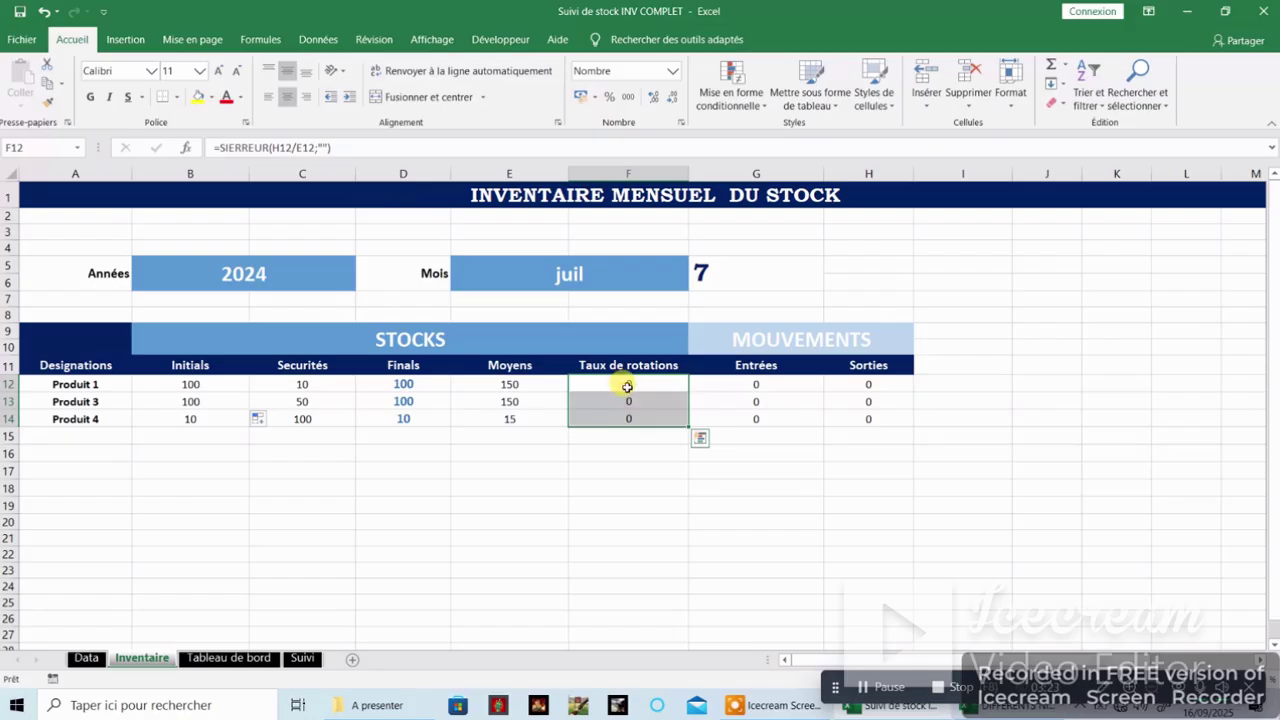
pyautogui.click(874, 386)
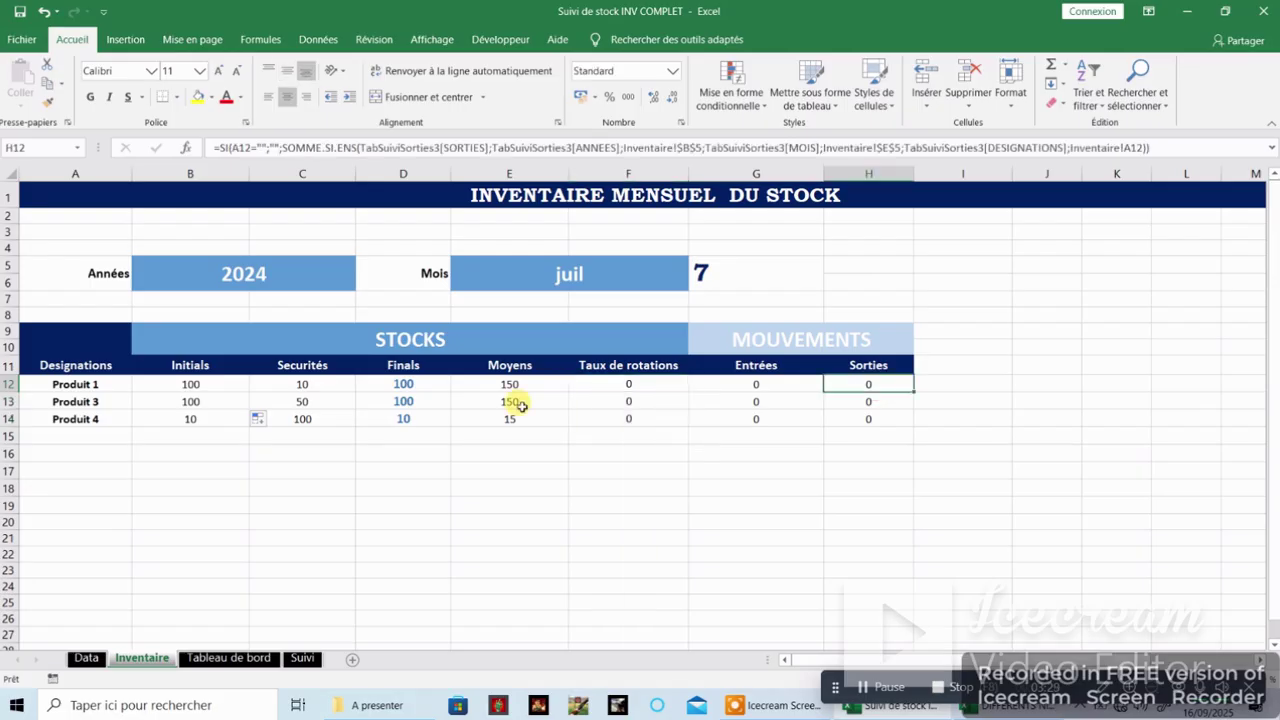
pyautogui.moveTo(838, 382); pyautogui.dragTo(851, 418)
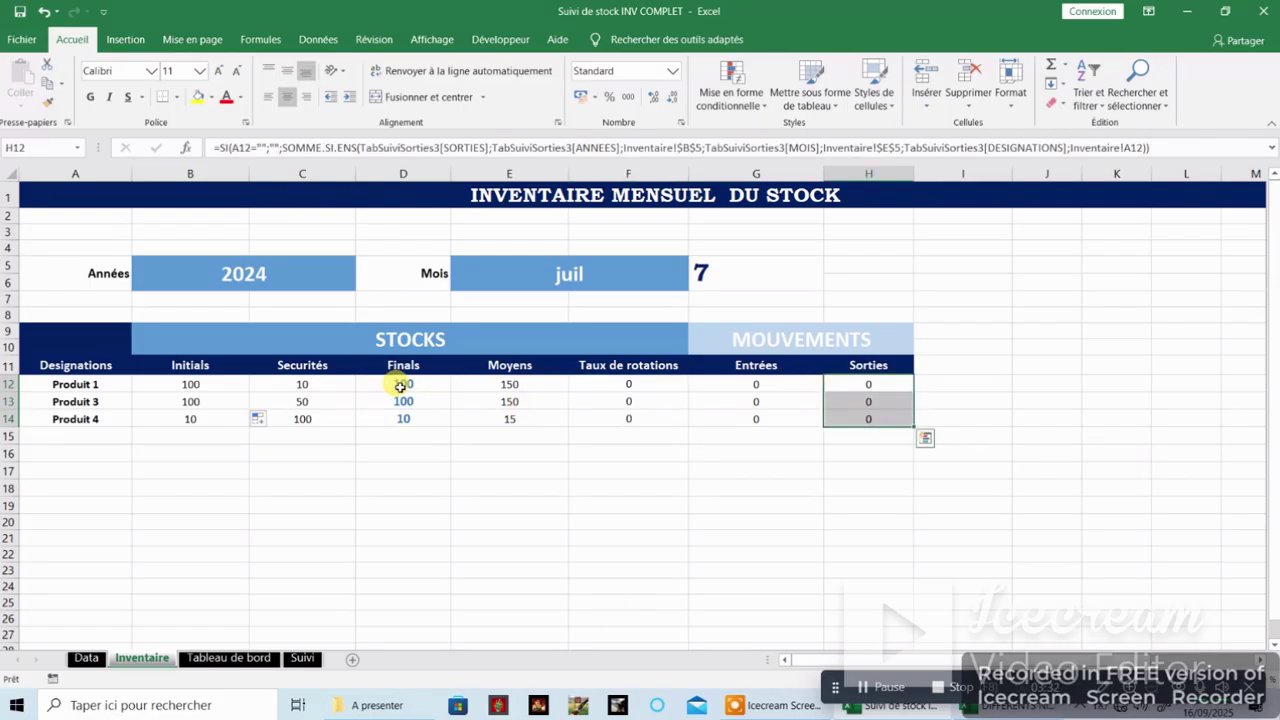
pyautogui.moveTo(507, 385); pyautogui.dragTo(508, 418)
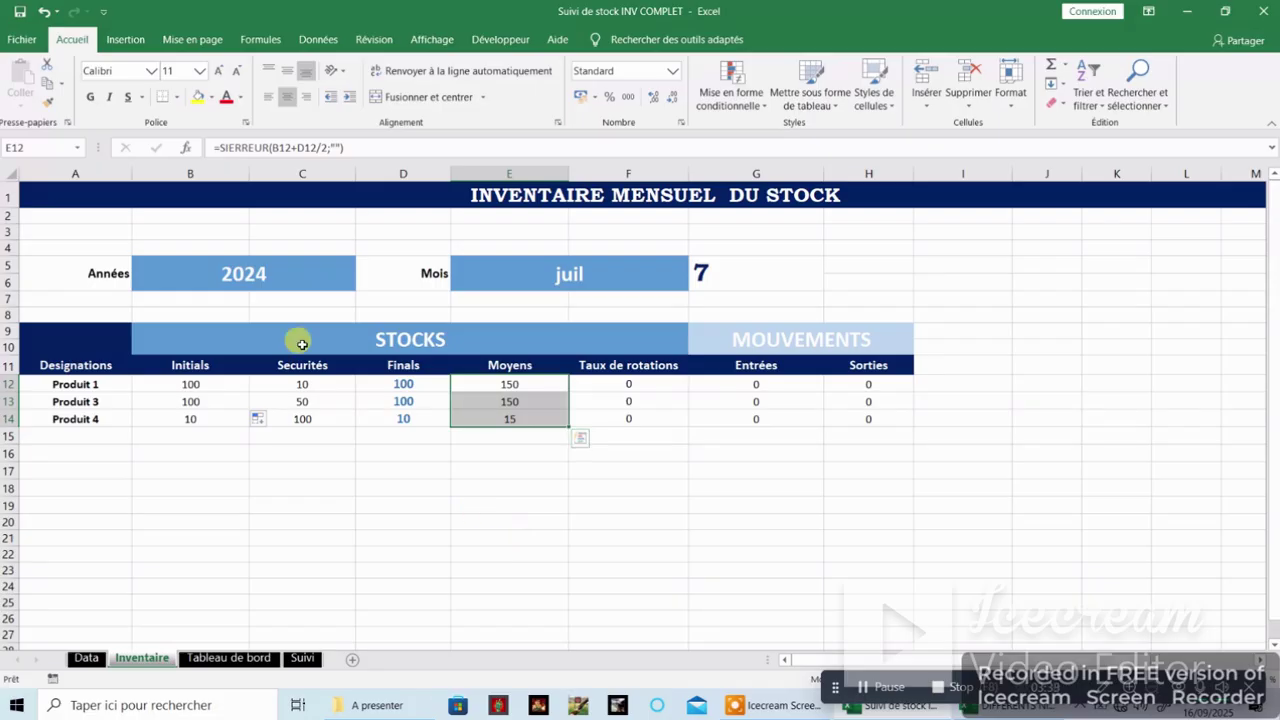
# Step: Review the years offered by the Années selection cell and display the data validation tools behind it
pyautogui.click(266, 277)
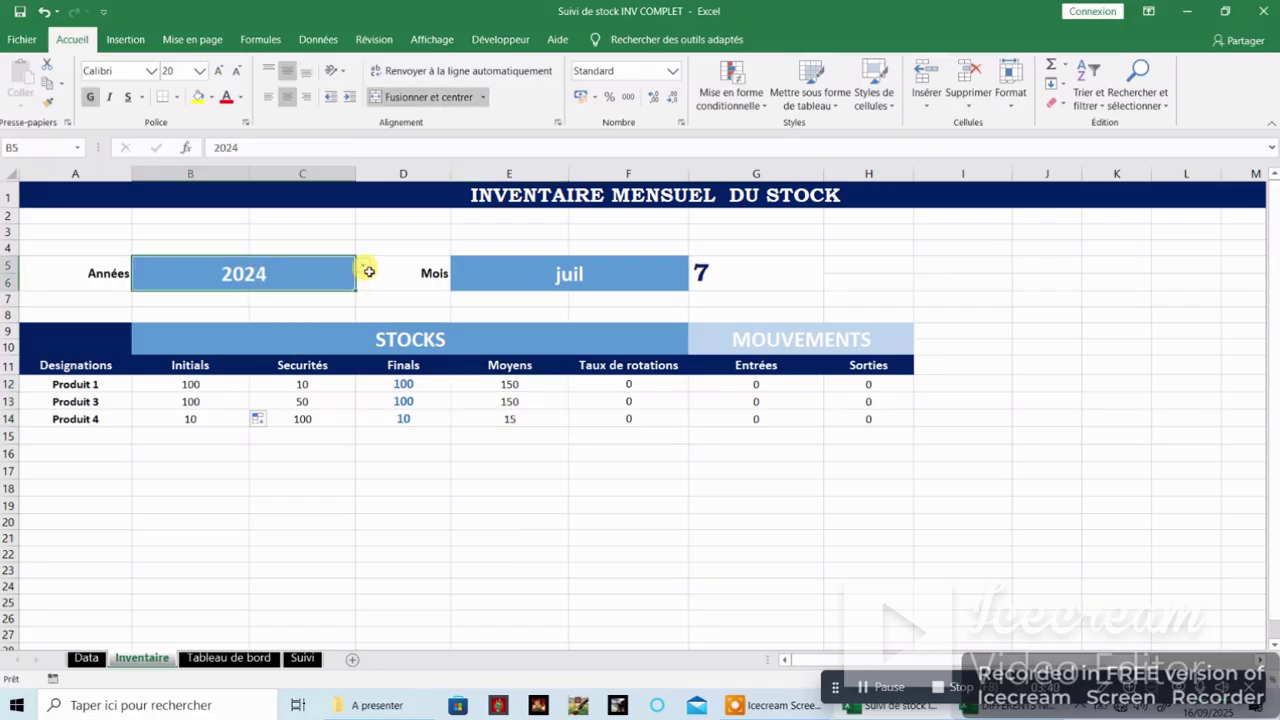
pyautogui.click(364, 268)
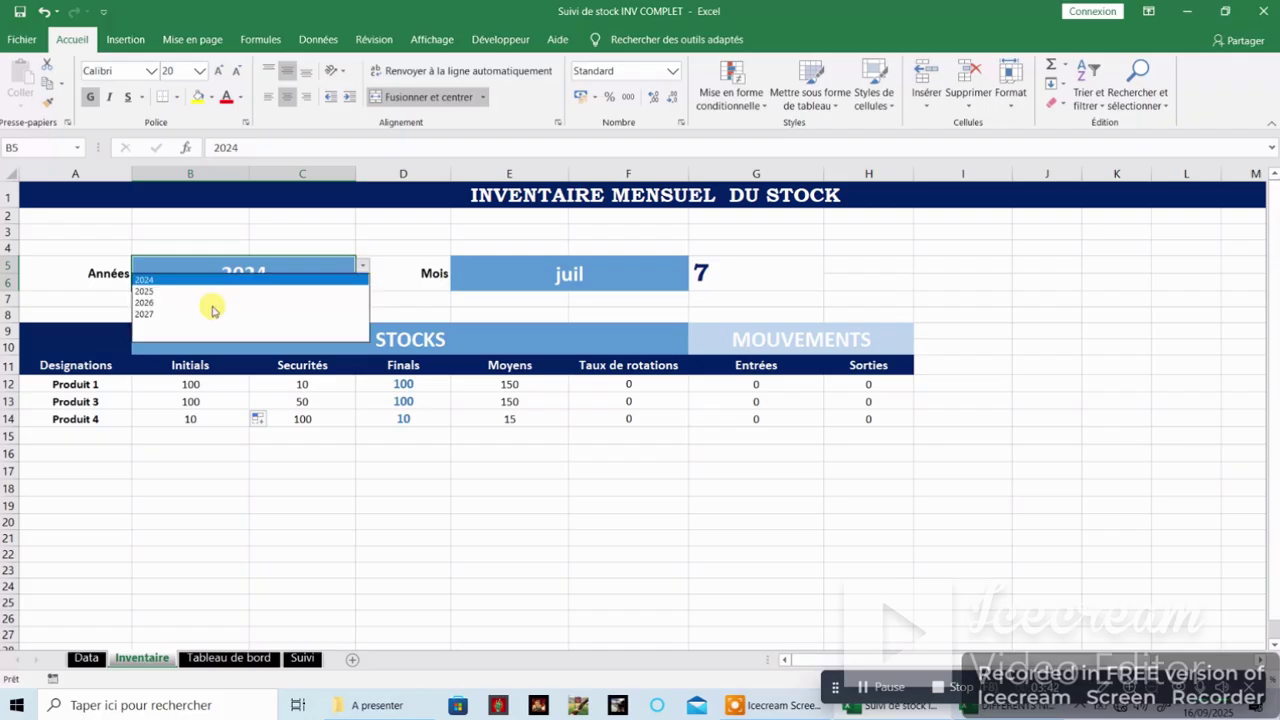
pyautogui.click(315, 268)
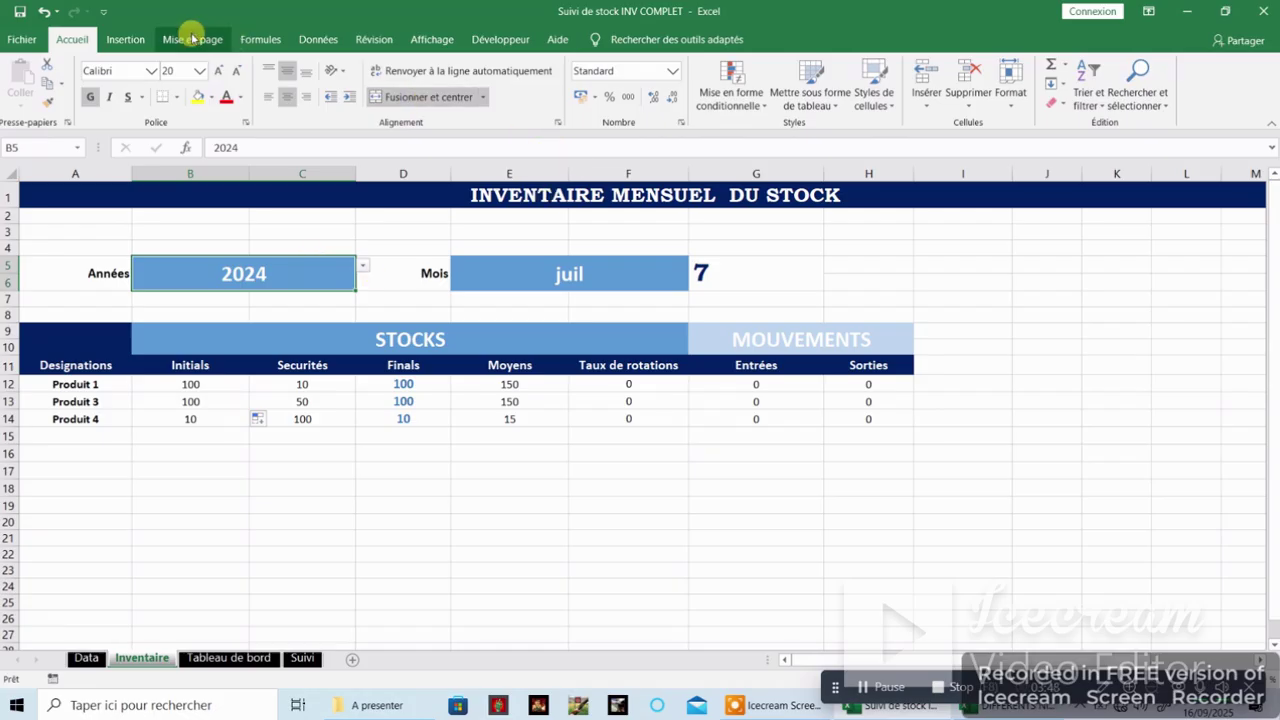
pyautogui.click(318, 40)
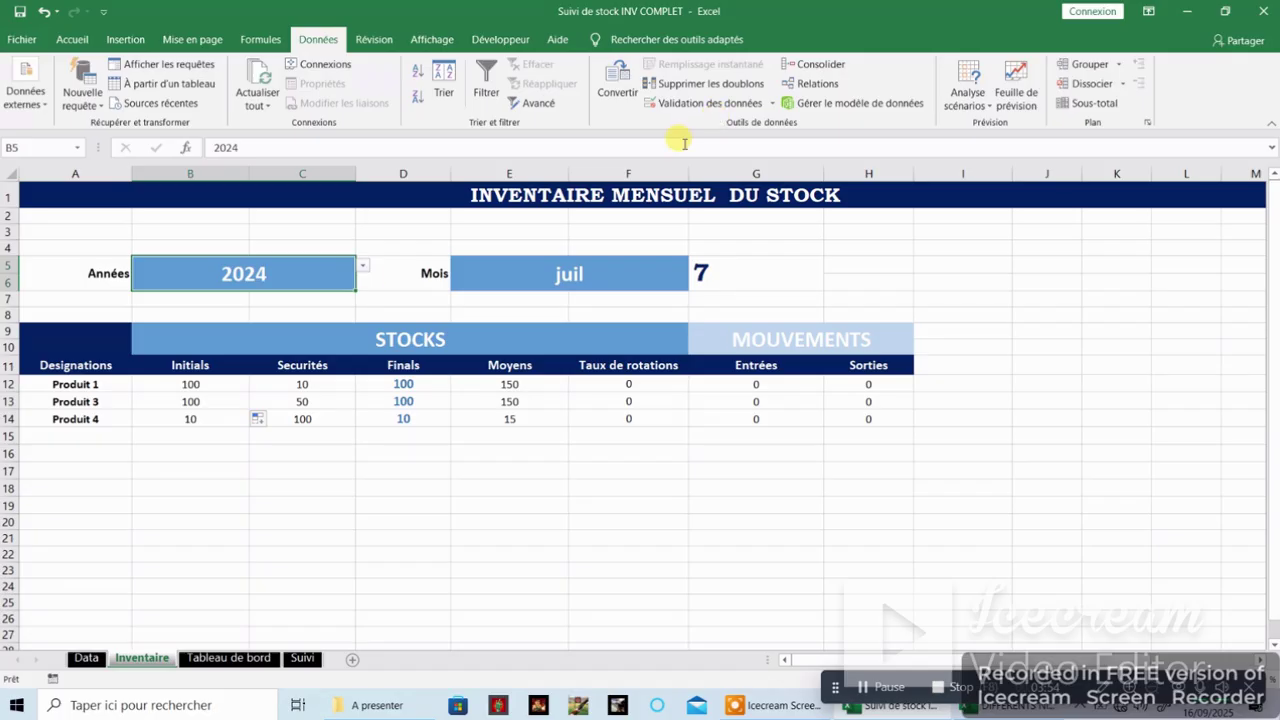
# Step: Change the Années selection to 2025 and after that to 2027
pyautogui.click(363, 268)
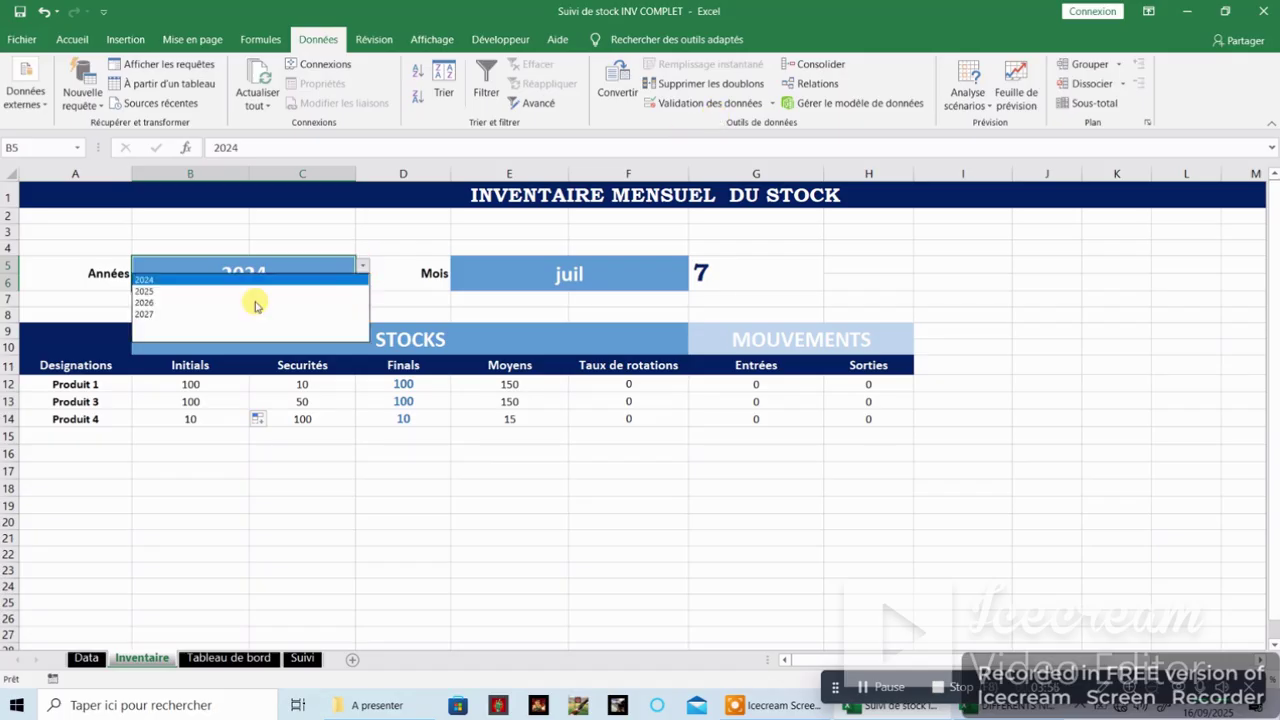
pyautogui.click(168, 291)
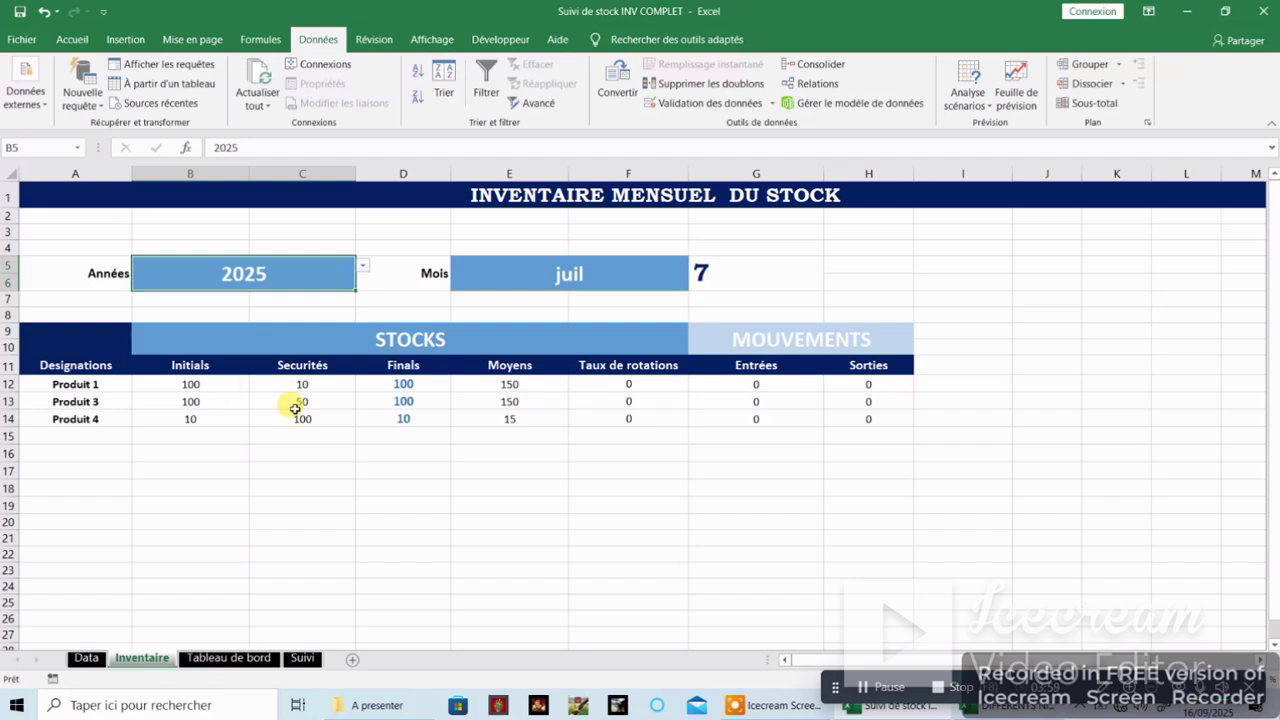
pyautogui.click(362, 267)
pyautogui.click(172, 314)
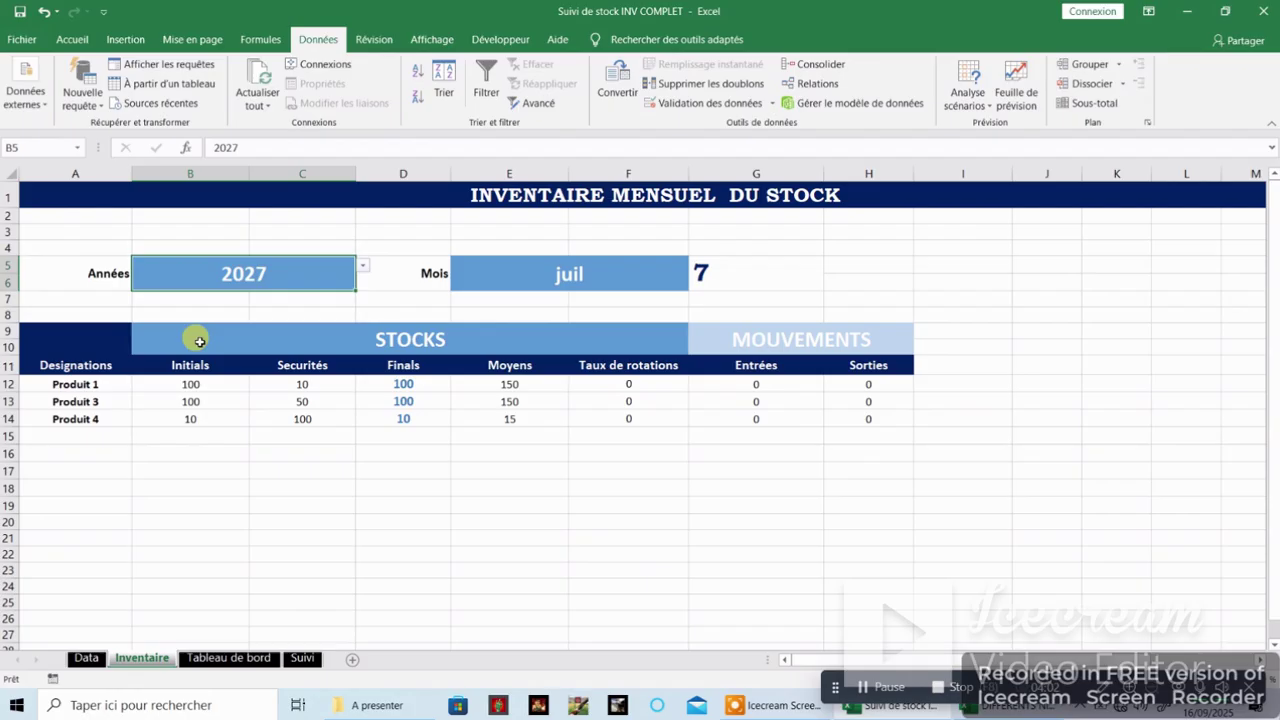
# Step: Set the Mois selection of the monthly inventory to janv
pyautogui.click(544, 277)
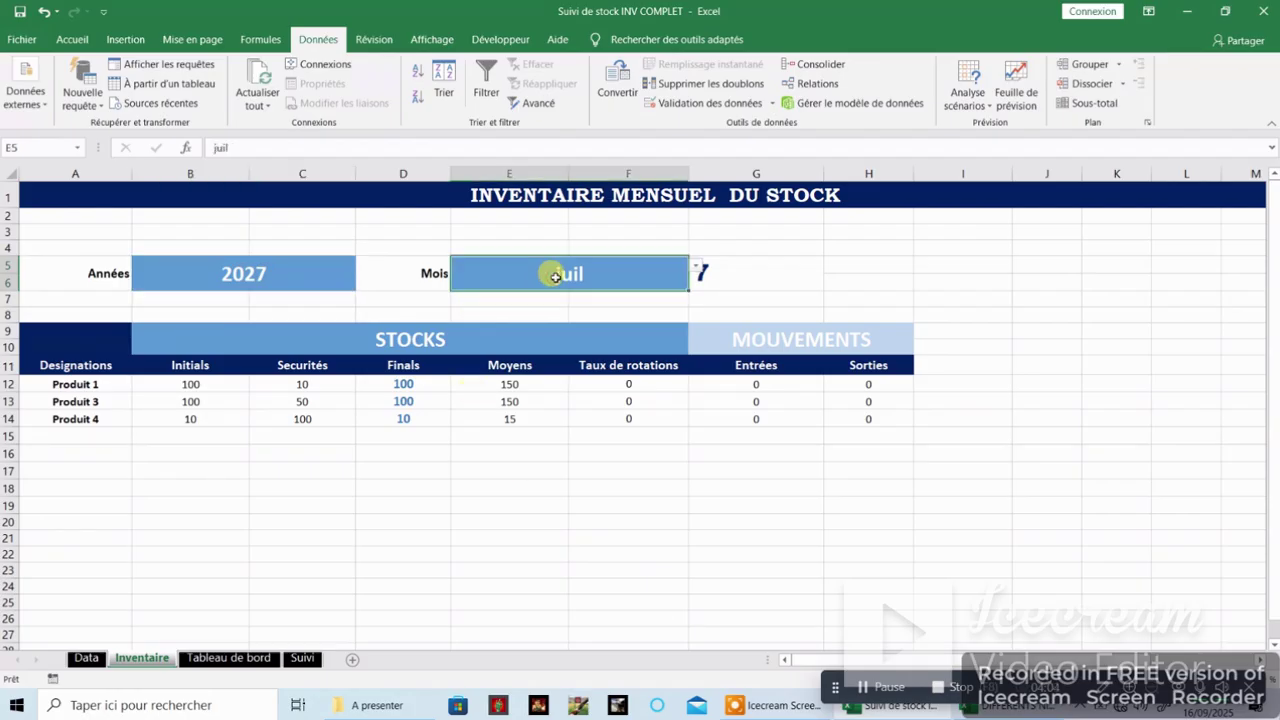
pyautogui.click(697, 267)
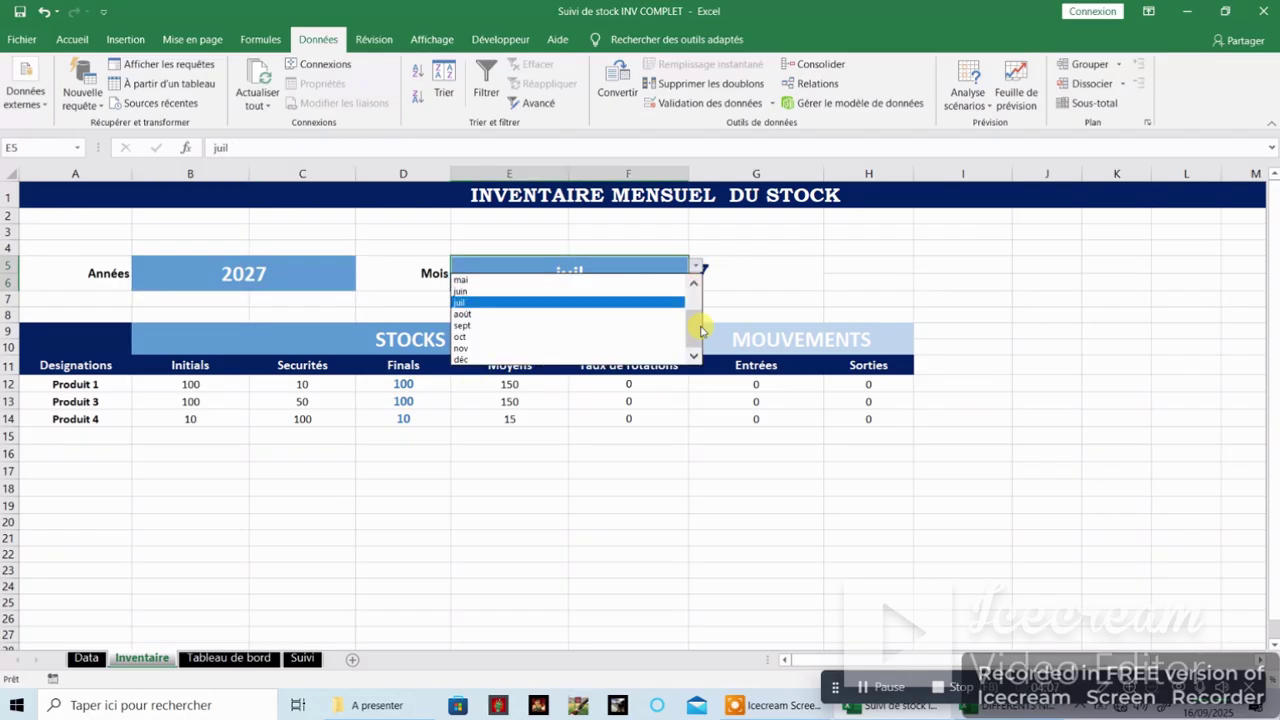
pyautogui.moveTo(701, 330); pyautogui.dragTo(690, 292)
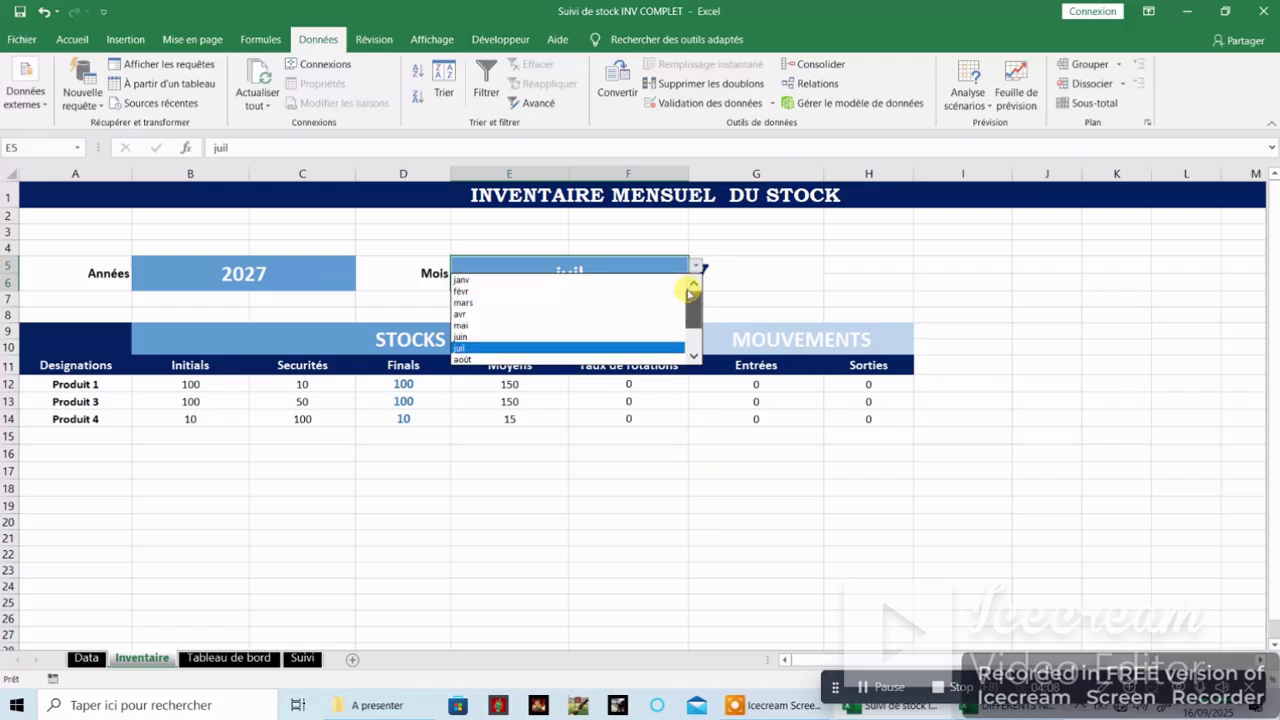
pyautogui.click(464, 280)
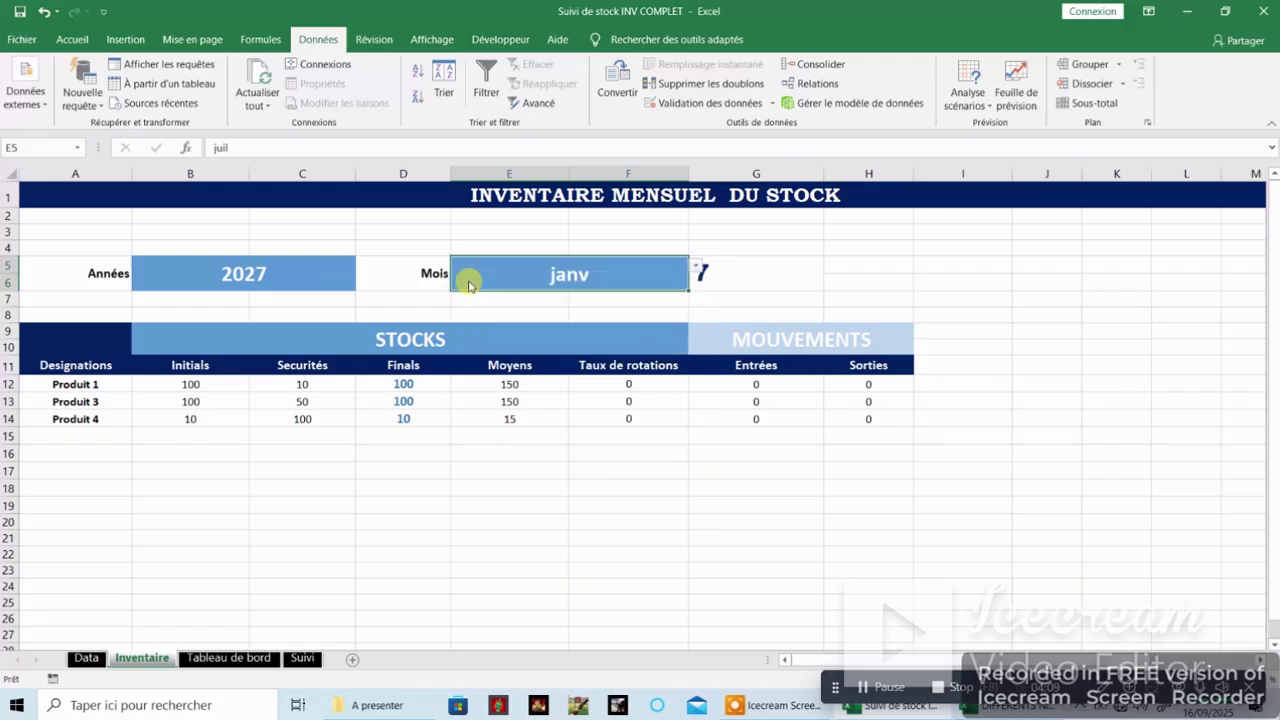
pyautogui.click(608, 517)
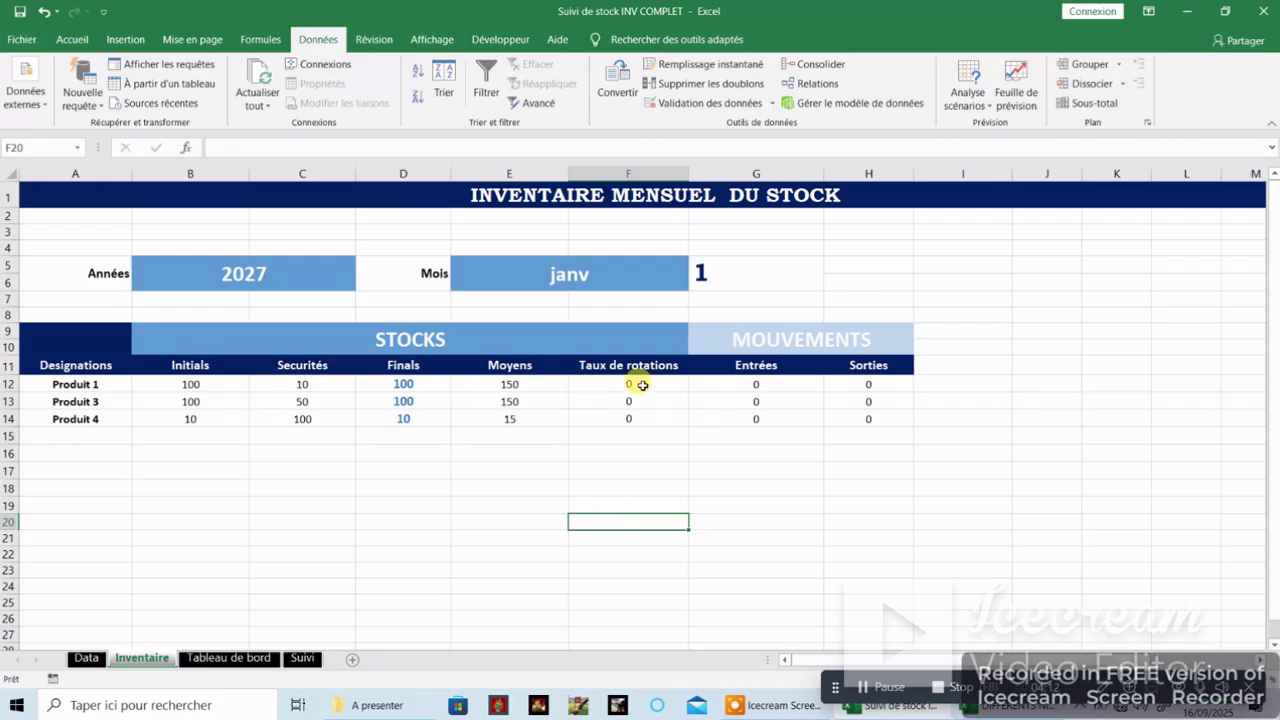
# Step: Examine the Taux de rotations, Entrées and Sorties columns of the inventory for the chosen year and month
pyautogui.moveTo(630, 402); pyautogui.dragTo(630, 420)
pyautogui.moveTo(743, 379); pyautogui.dragTo(748, 417)
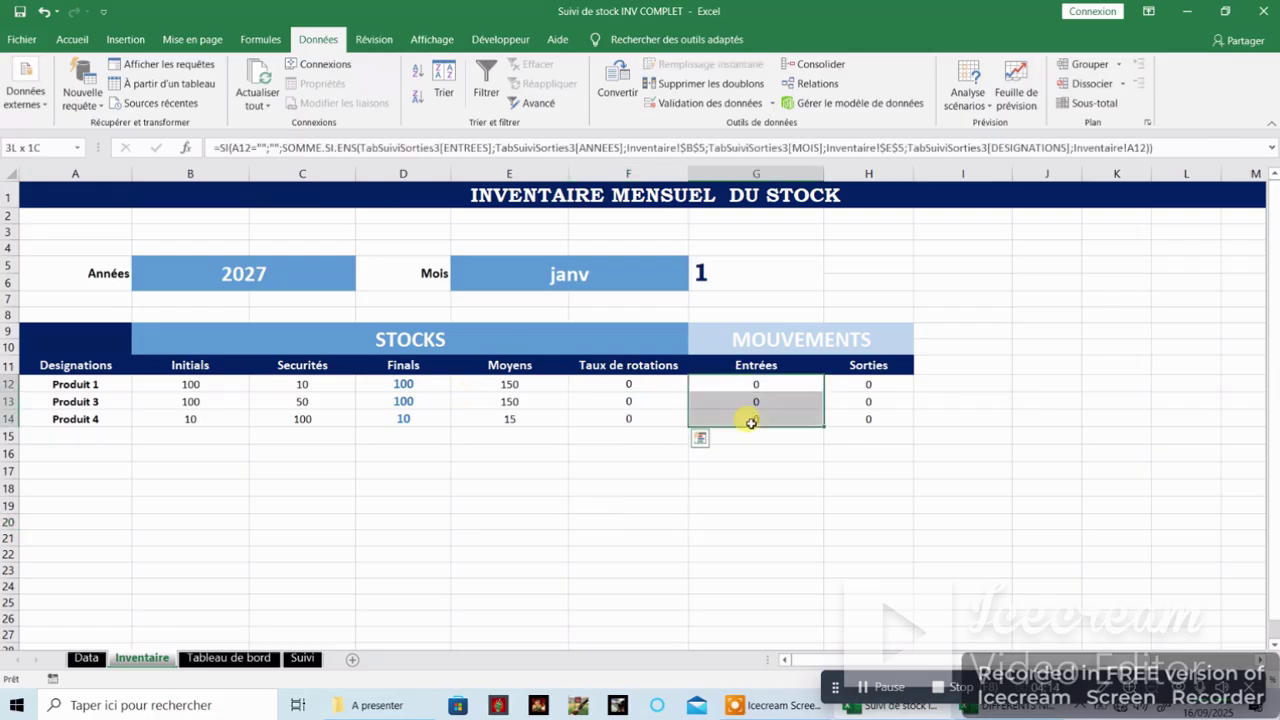
pyautogui.click(855, 384)
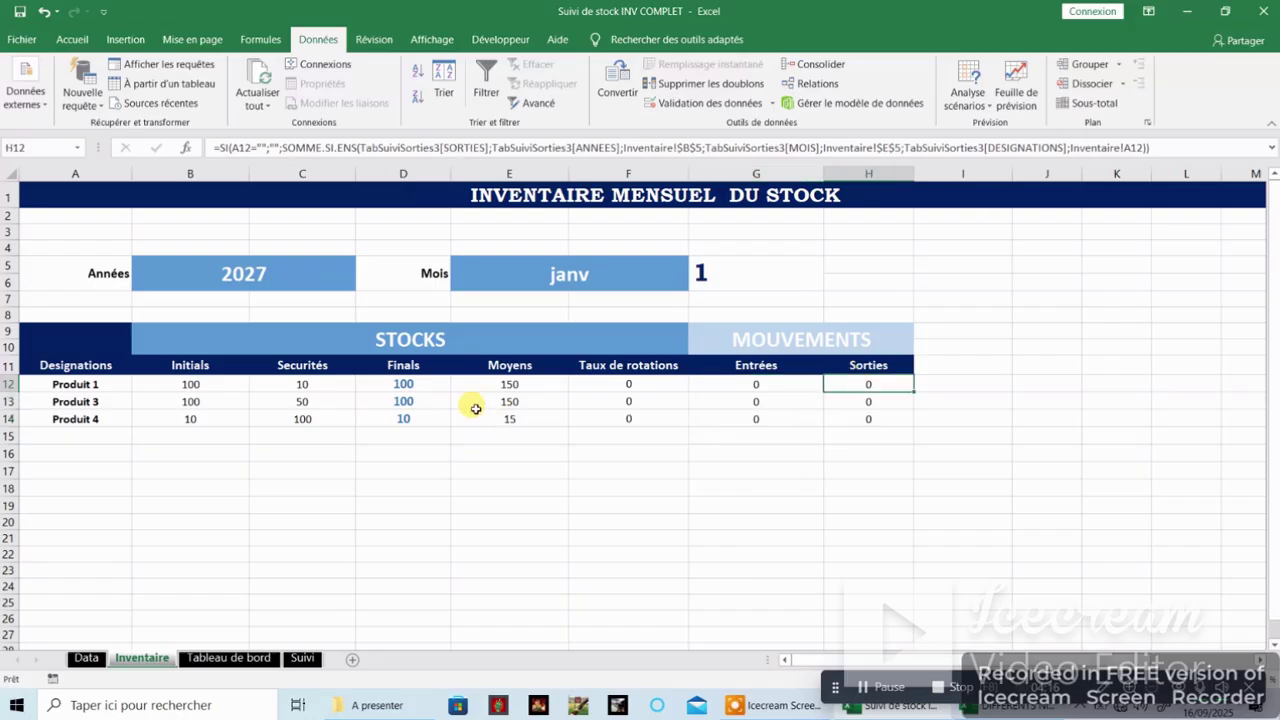
pyautogui.click(608, 384)
pyautogui.moveTo(616, 436); pyautogui.dragTo(613, 419)
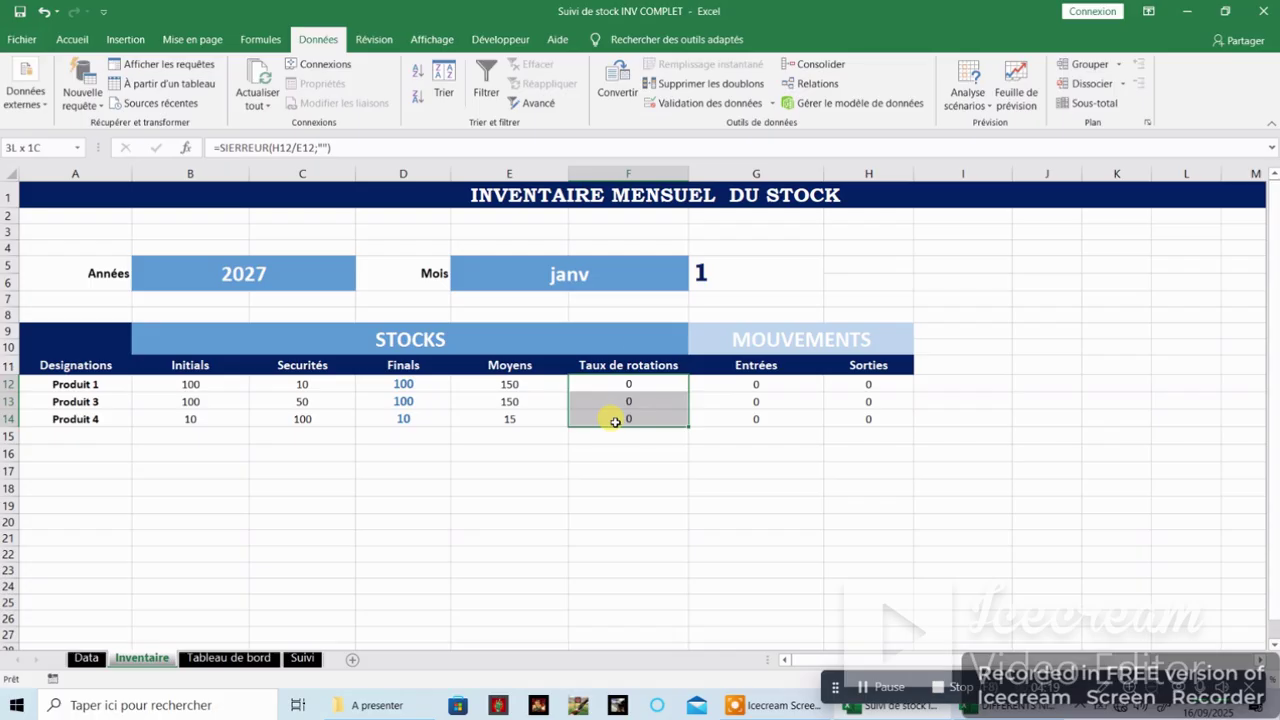
# Step: Check the months and years of the recorded movements on the Suivi sheet and return to the Inventaire sheet
pyautogui.click(601, 279)
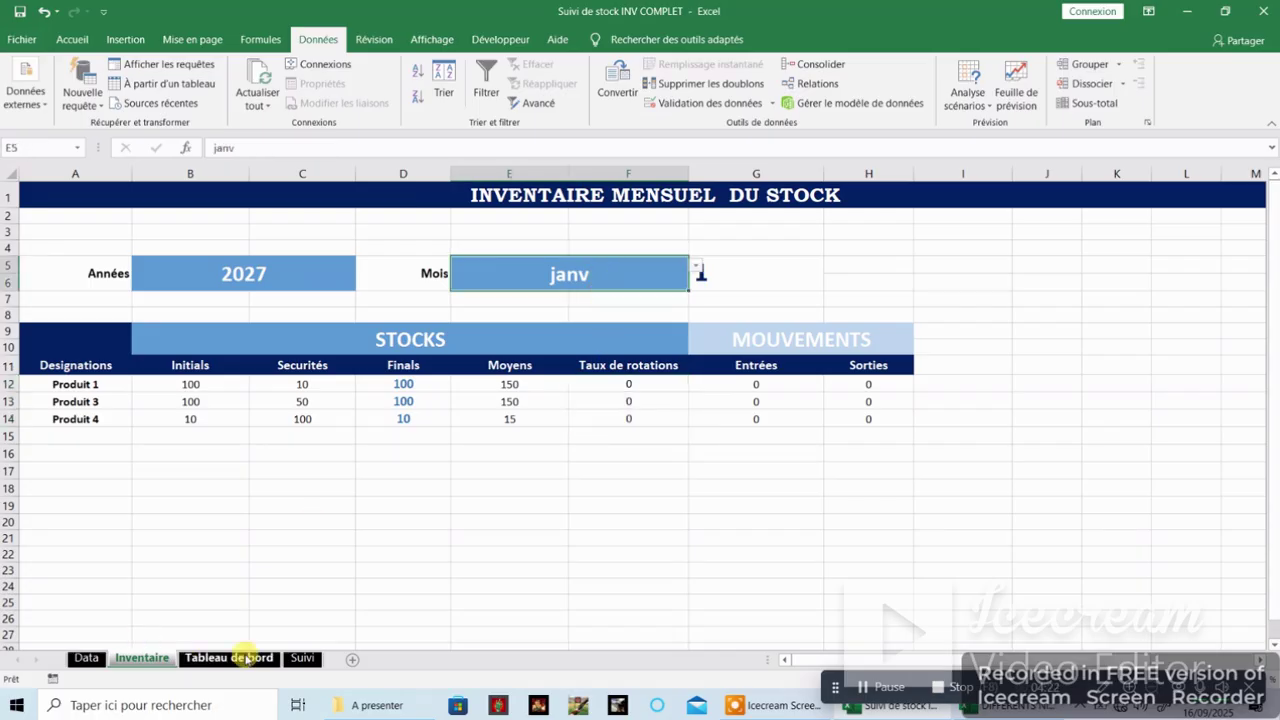
pyautogui.click(299, 658)
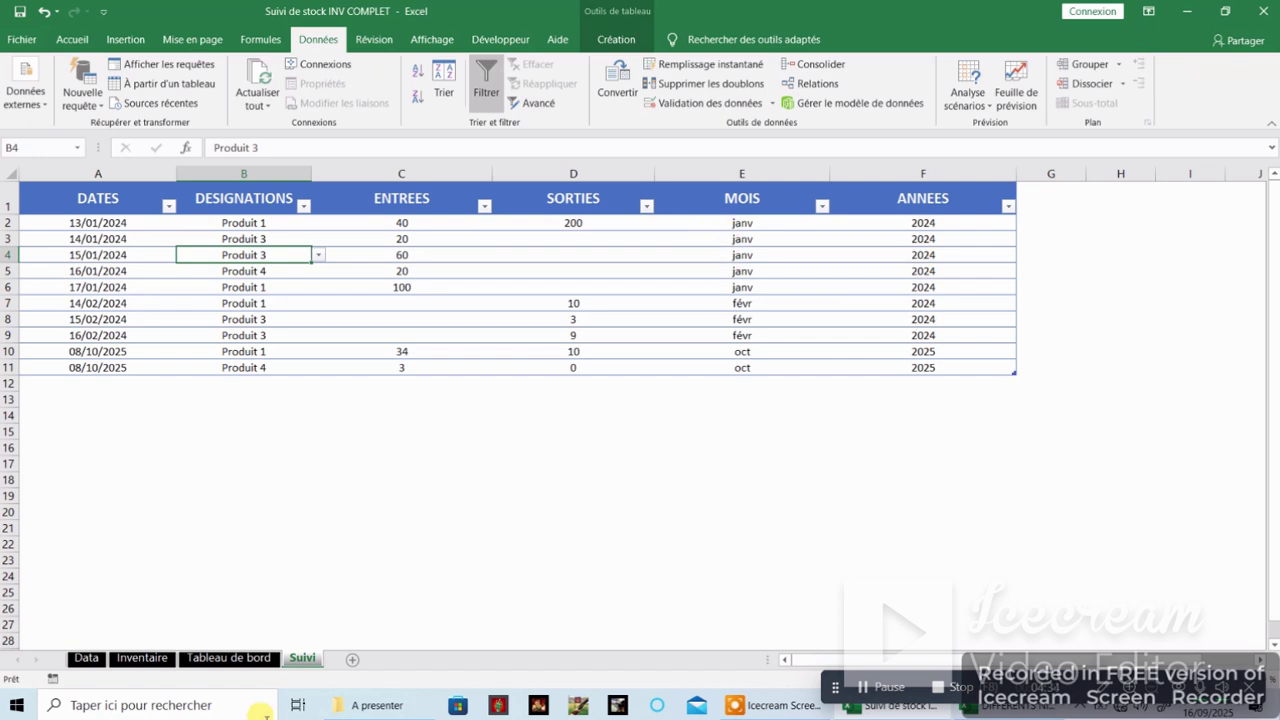
pyautogui.click(142, 659)
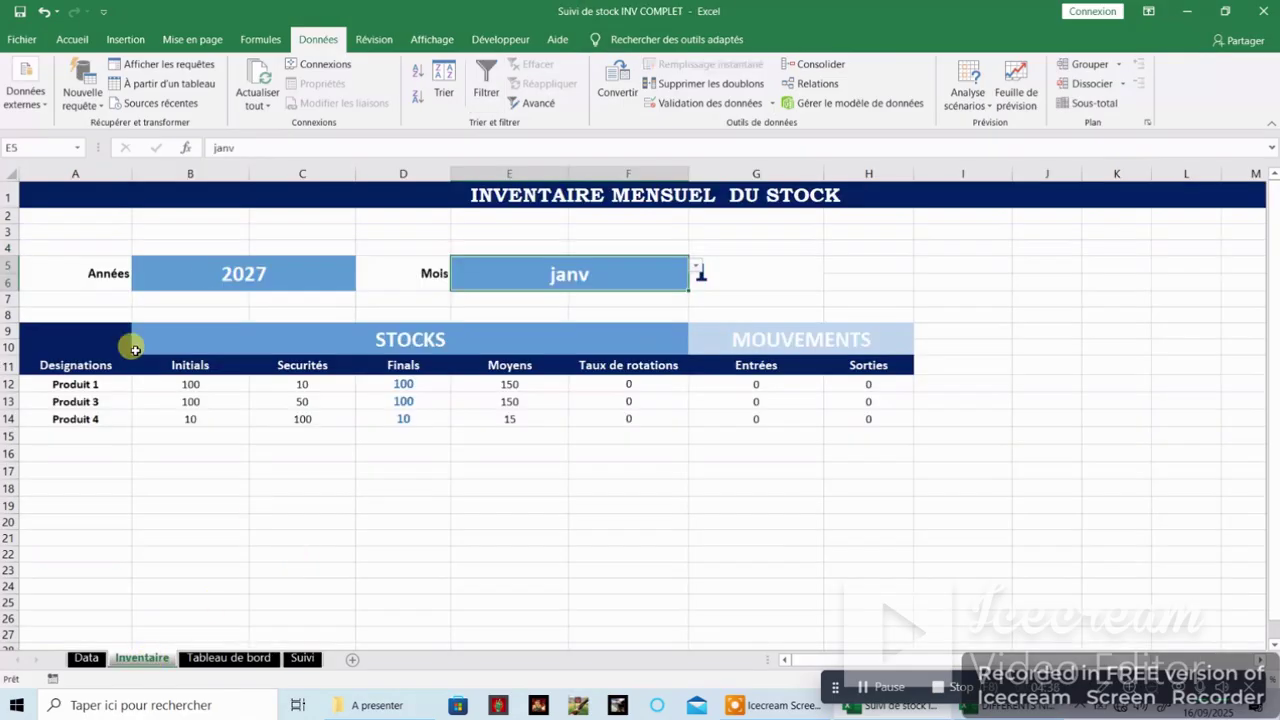
# Step: Set the Années selection of the monthly inventory to 2024
pyautogui.click(210, 276)
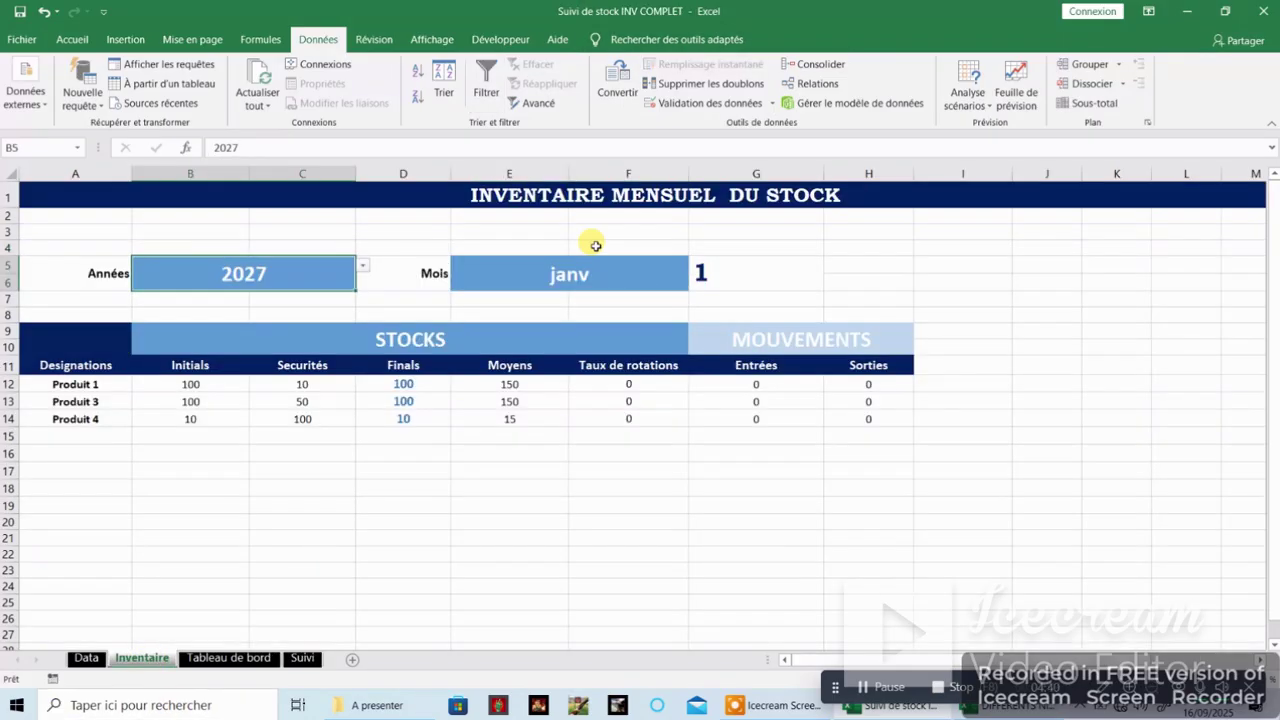
pyautogui.click(572, 279)
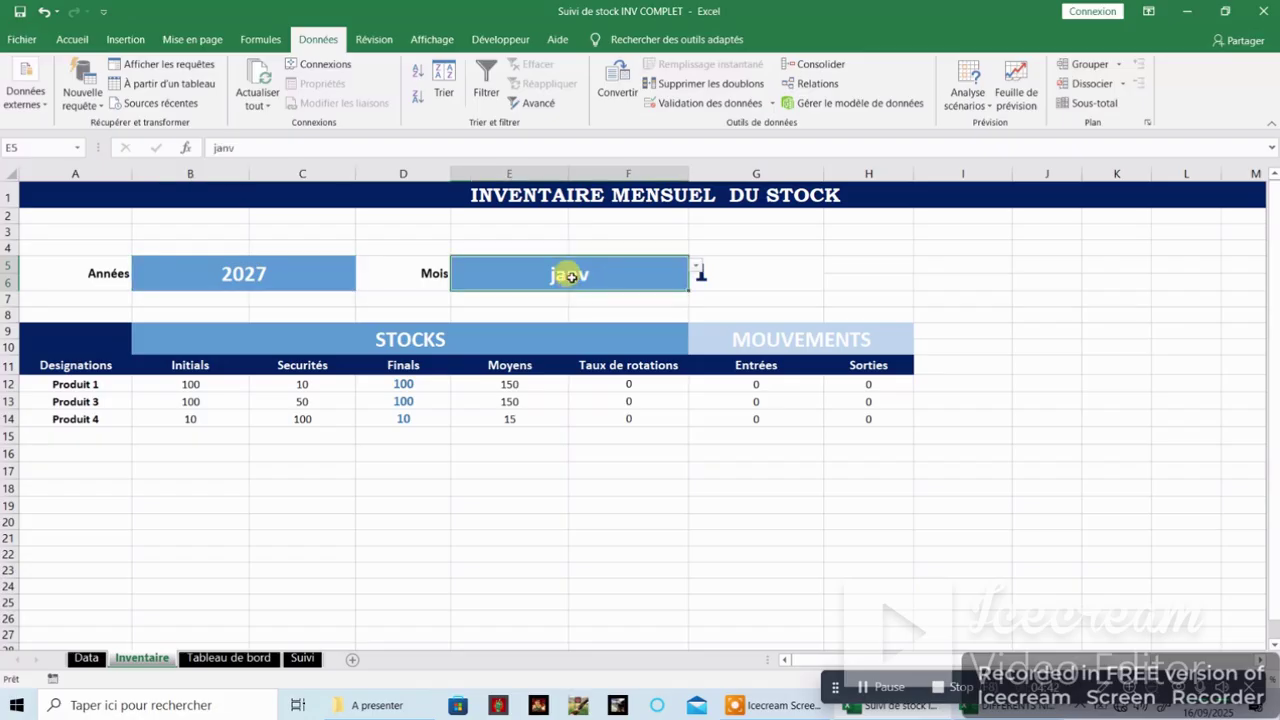
pyautogui.click(302, 265)
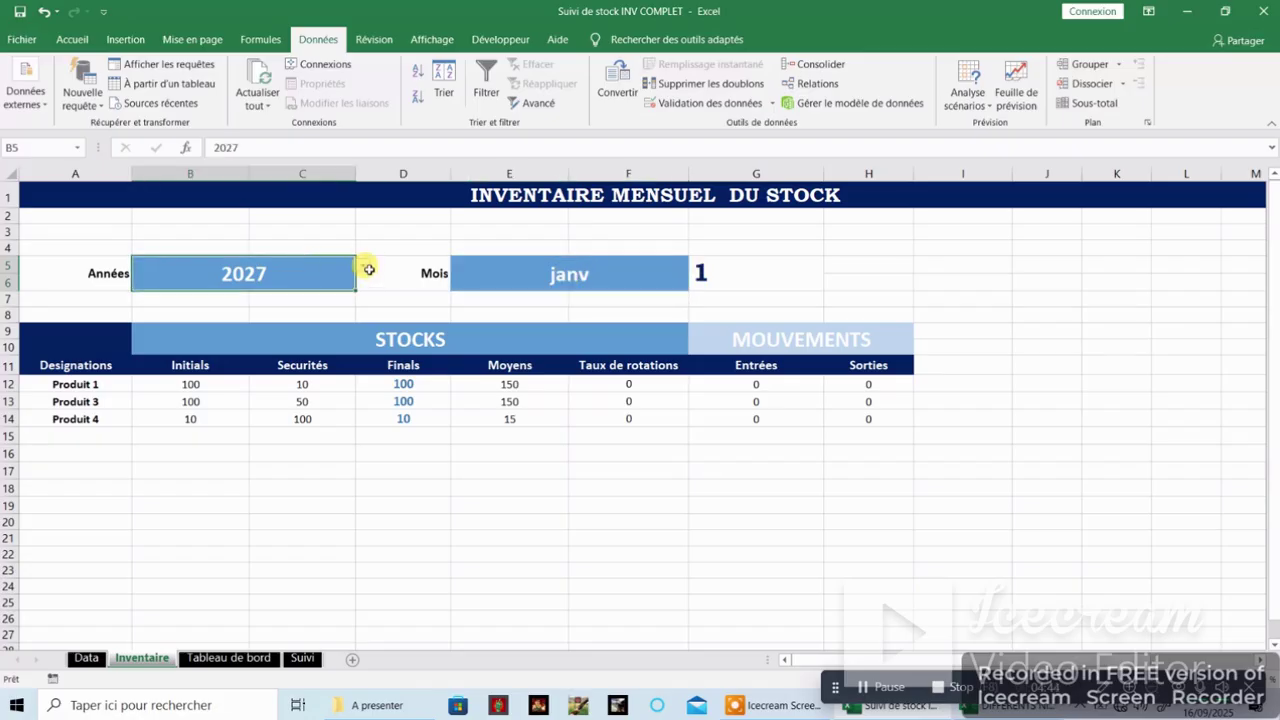
pyautogui.click(365, 268)
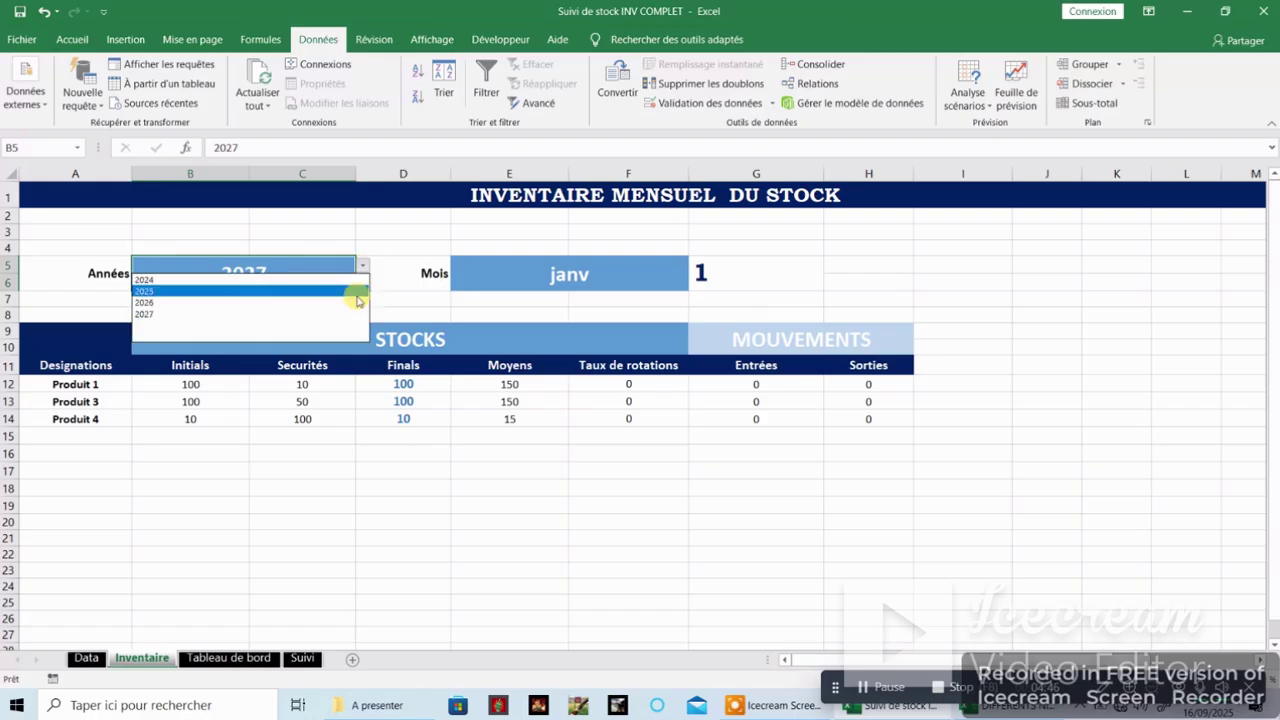
pyautogui.click(200, 280)
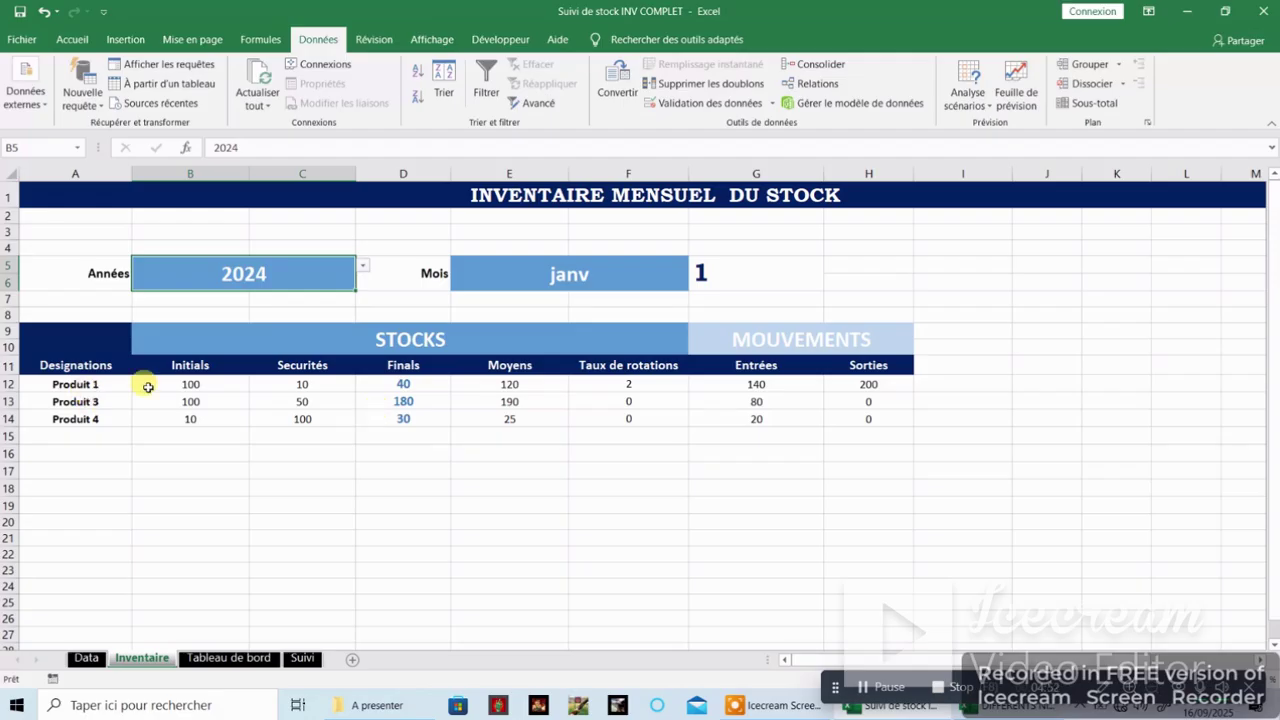
# Step: Inspect the Finals, Moyens and Taux de rotations formulas of Produit 1 in the inventory table
pyautogui.click(403, 384)
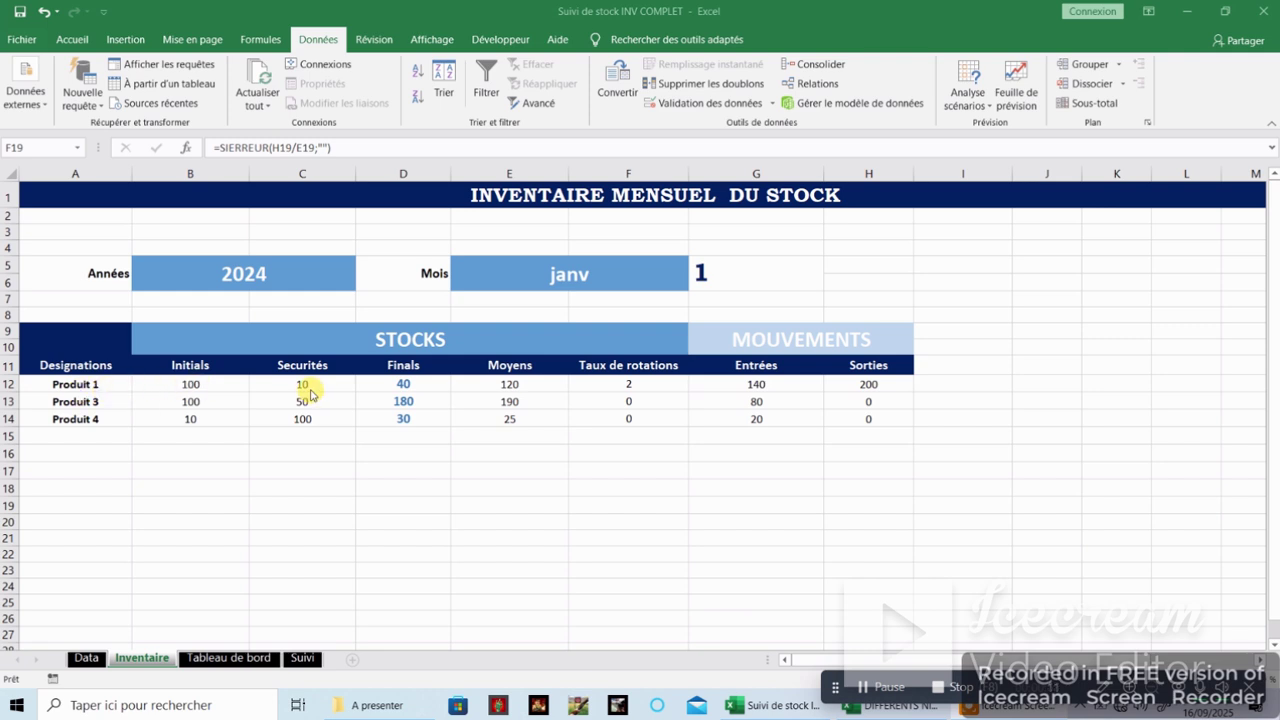
pyautogui.click(406, 383)
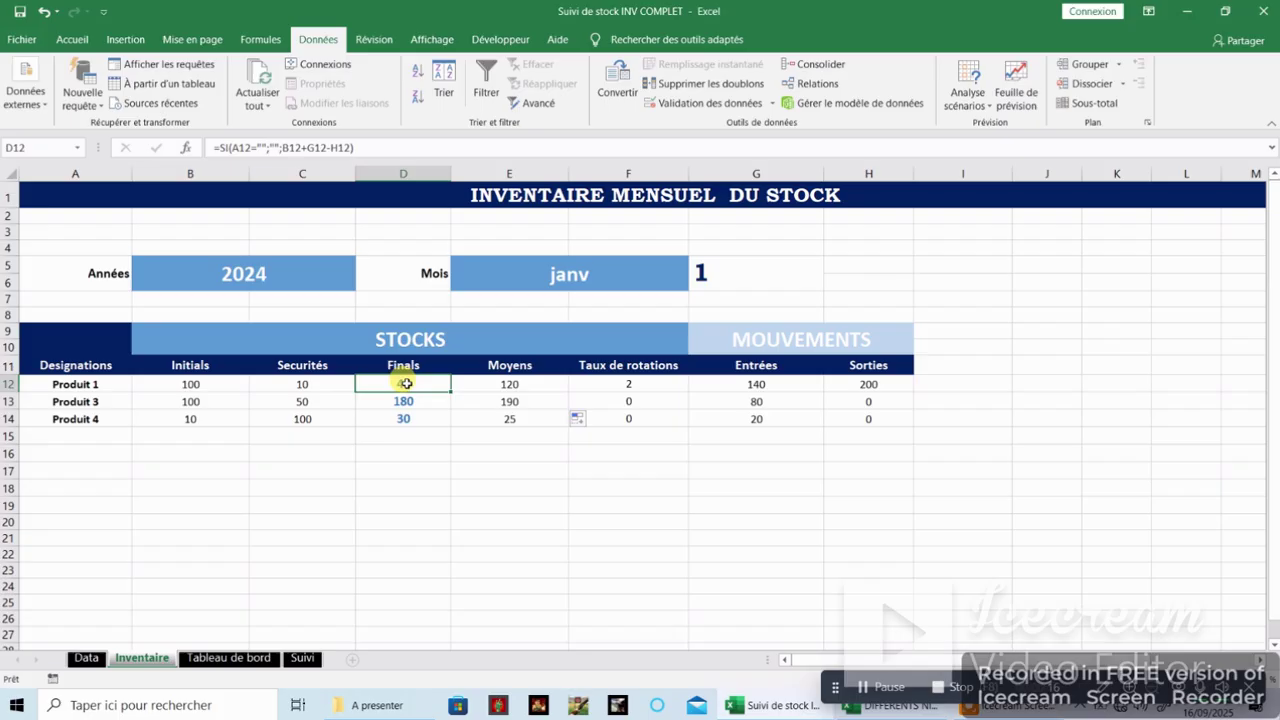
pyautogui.click(517, 384)
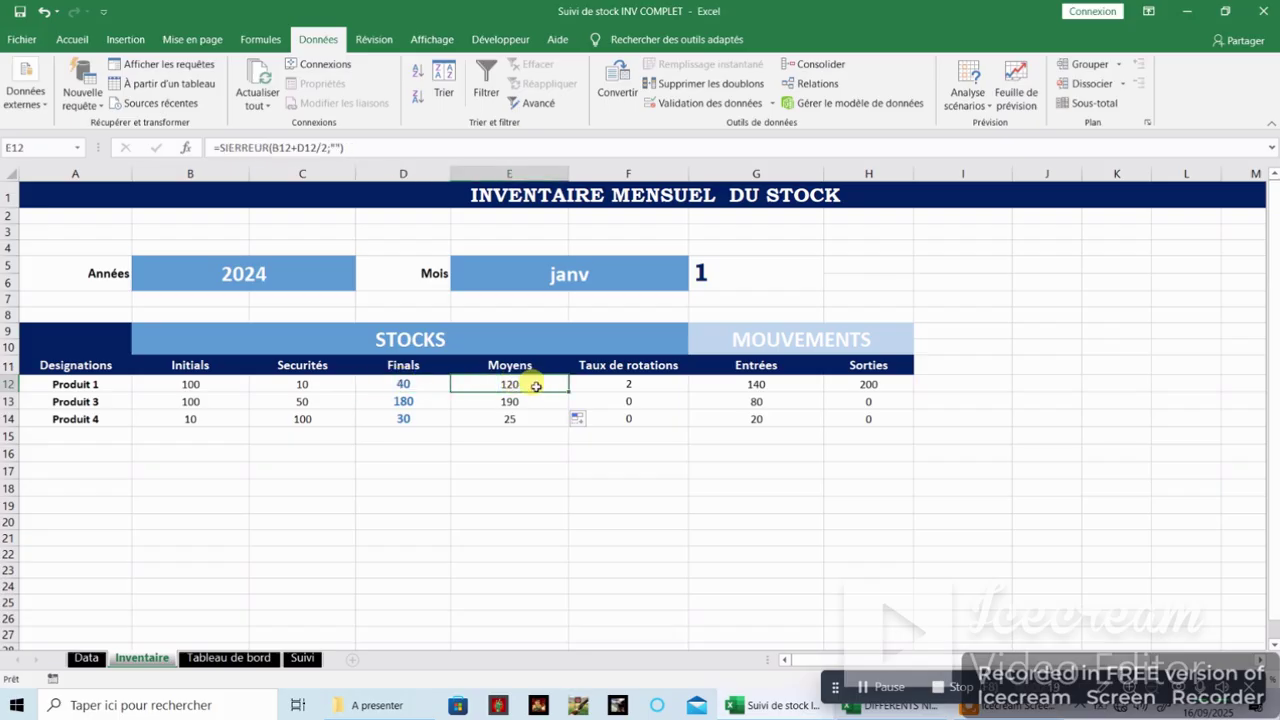
pyautogui.click(626, 381)
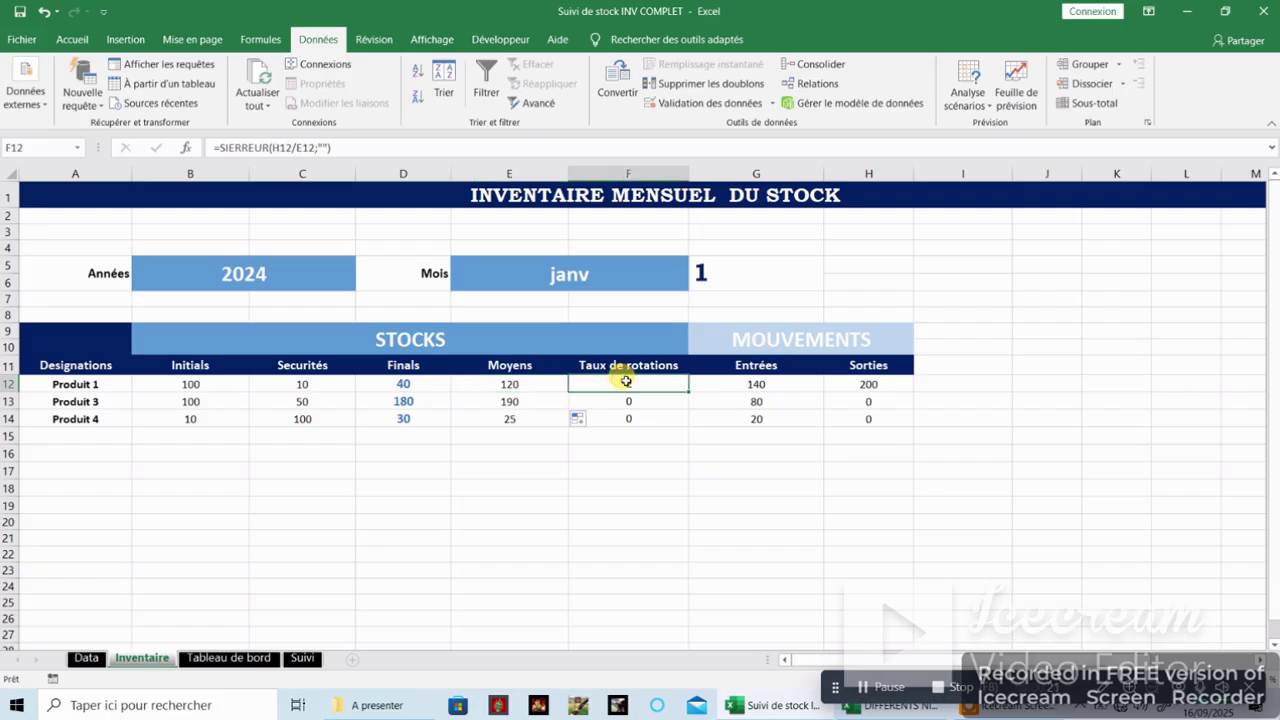
# Step: Set the Mois selection of the monthly inventory to févr
pyautogui.click(585, 273)
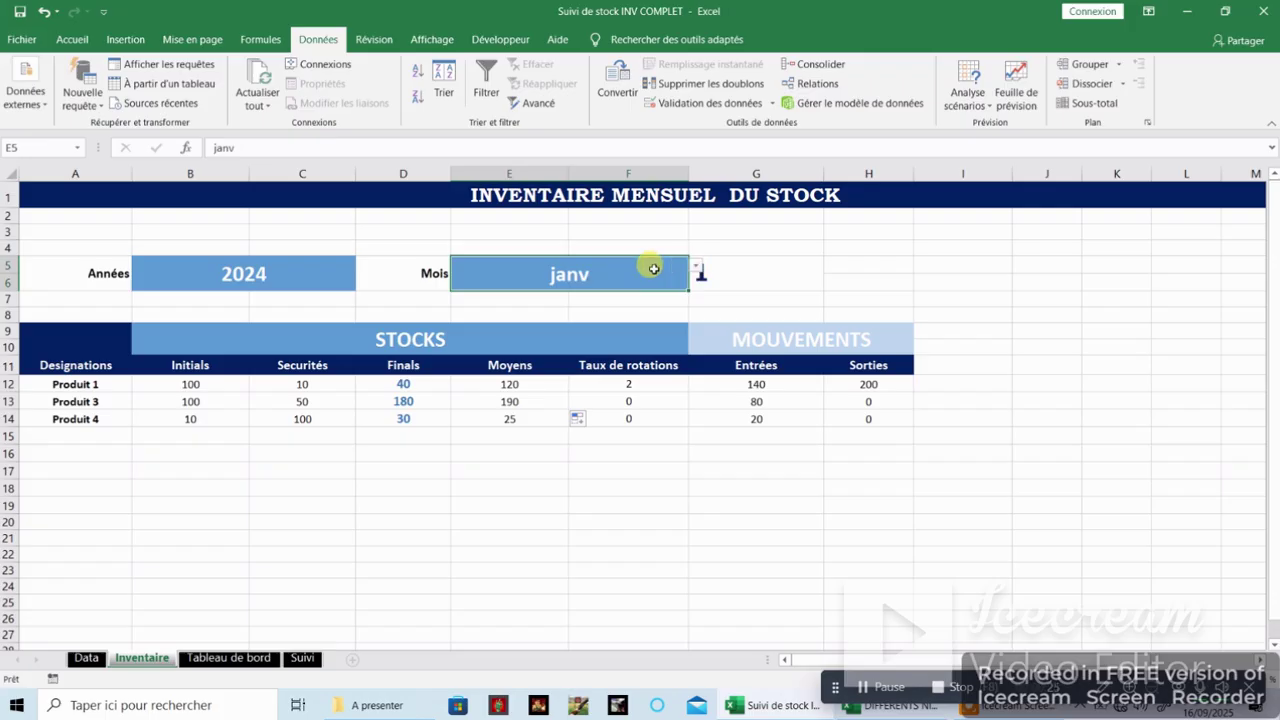
pyautogui.click(712, 298)
pyautogui.click(662, 273)
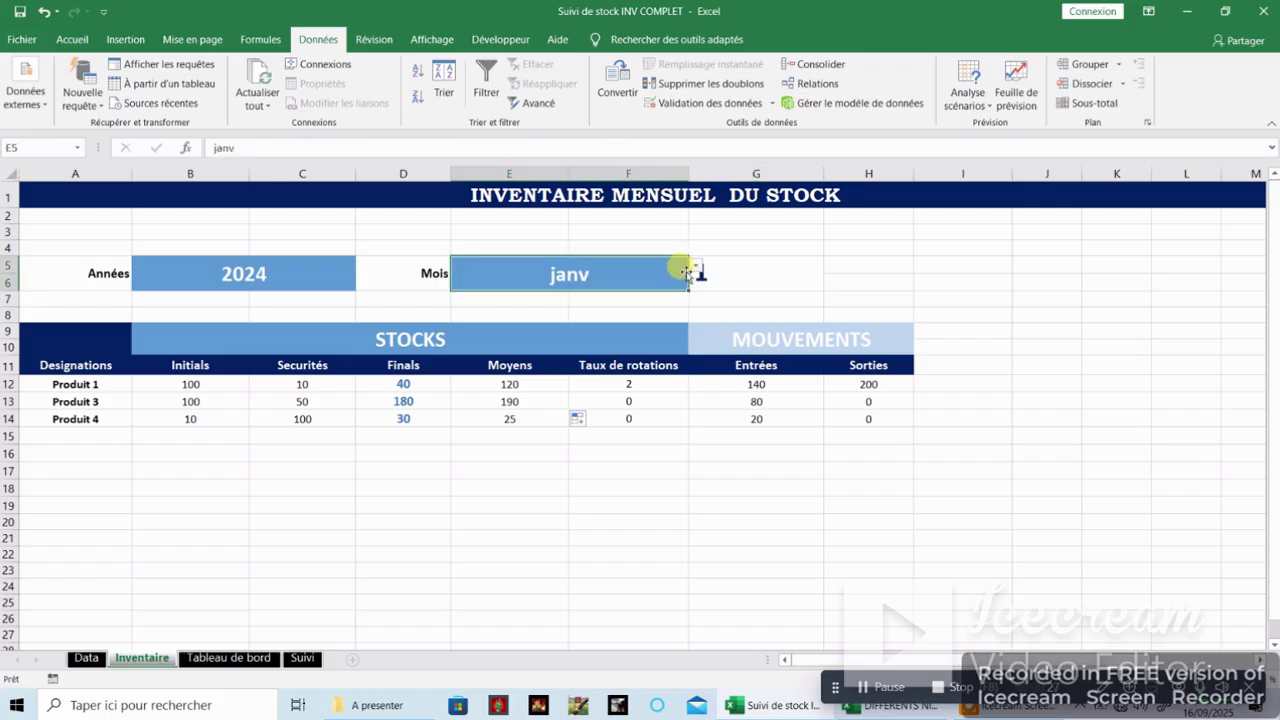
pyautogui.click(697, 270)
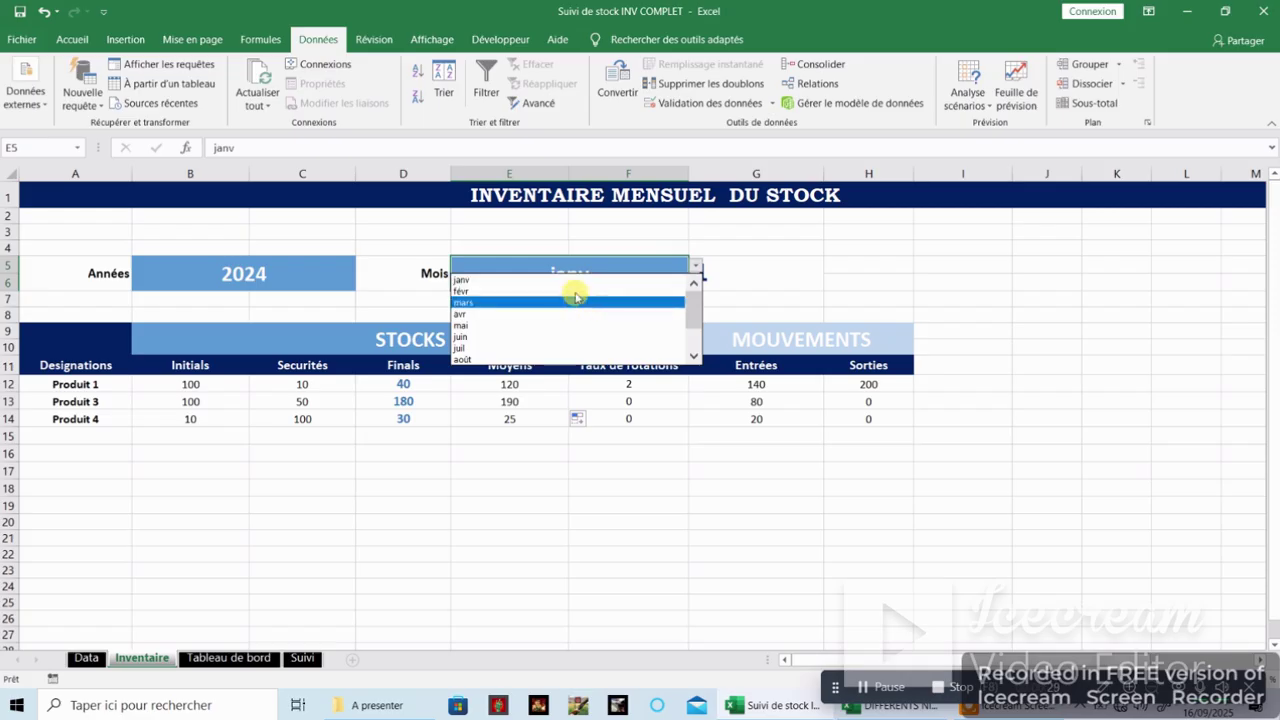
pyautogui.click(575, 291)
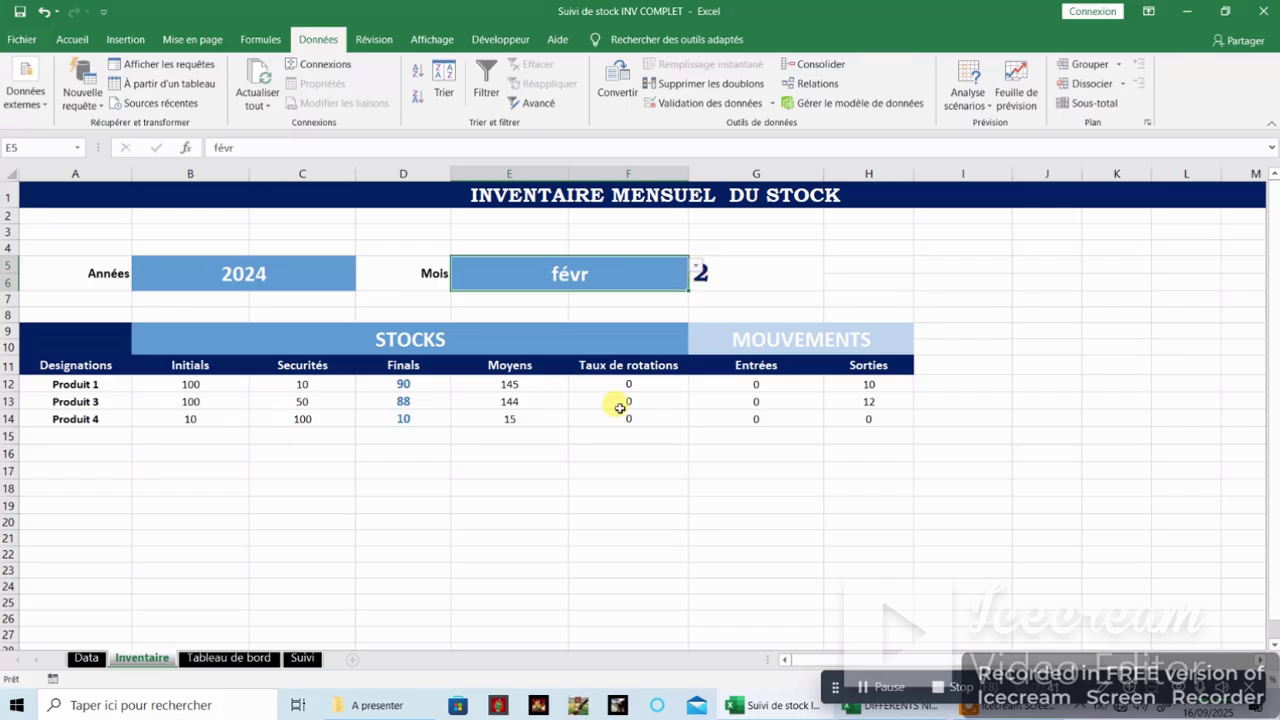
pyautogui.click(608, 472)
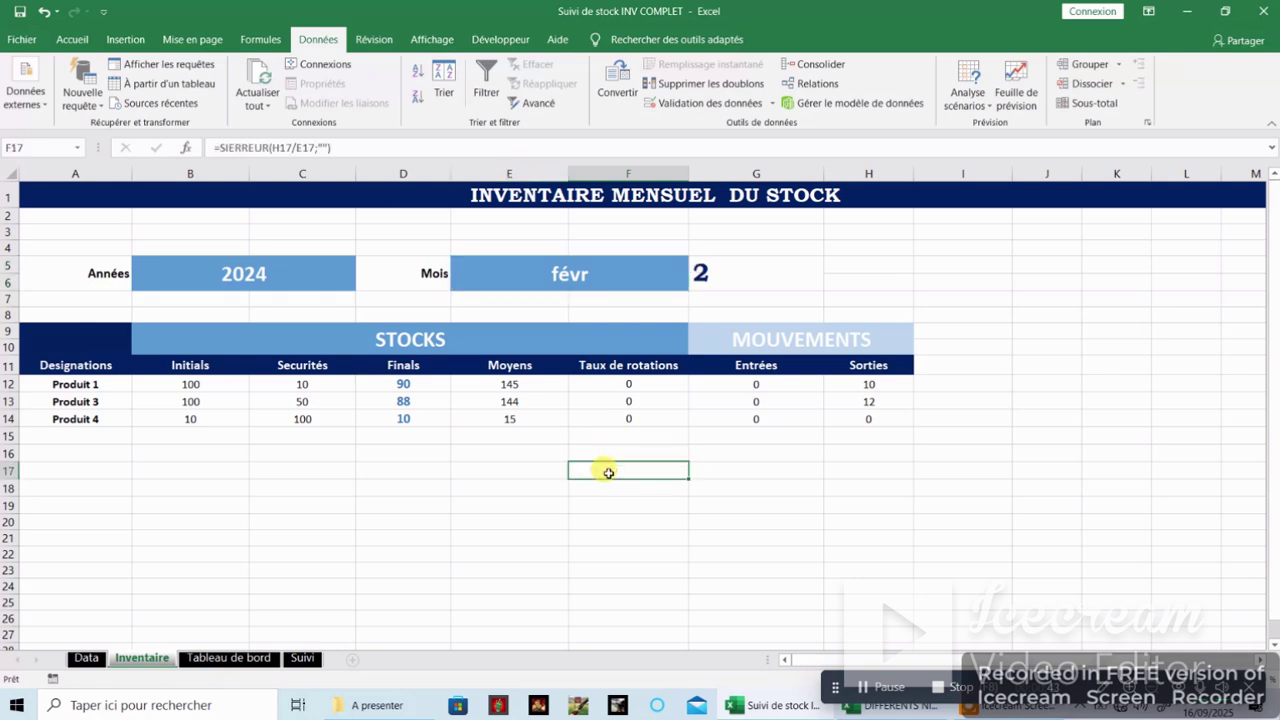